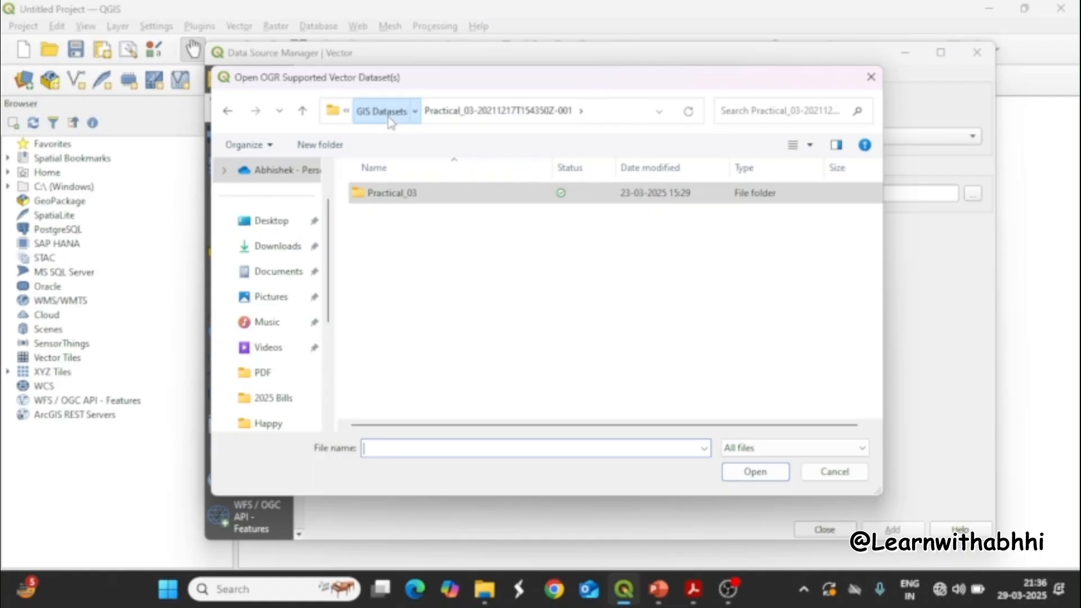
pyautogui.click(406, 270)
pyautogui.doubleClick(408, 269)
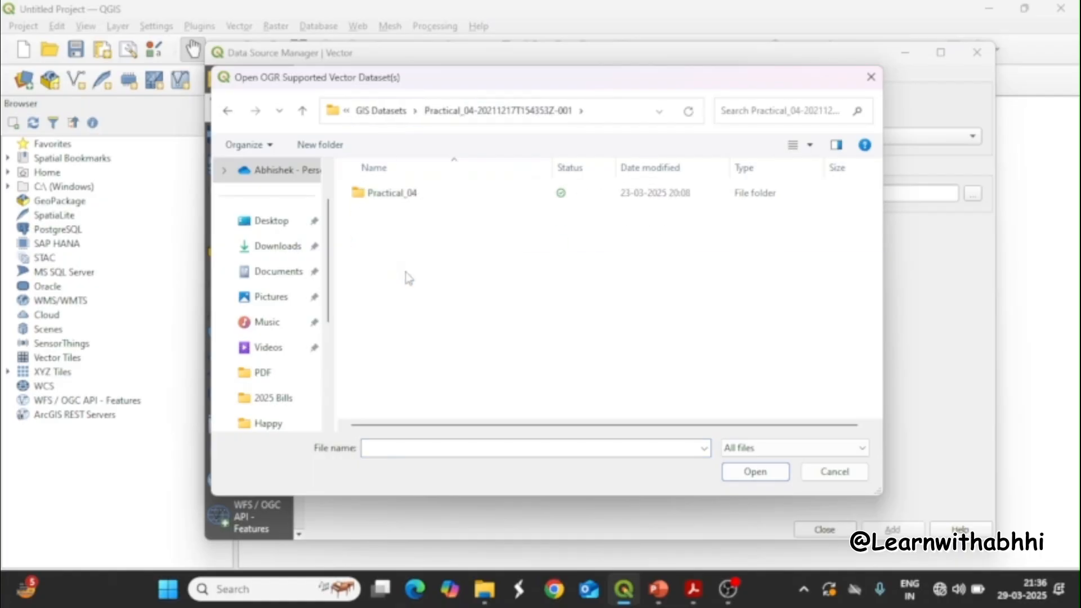
pyautogui.doubleClick(468, 194)
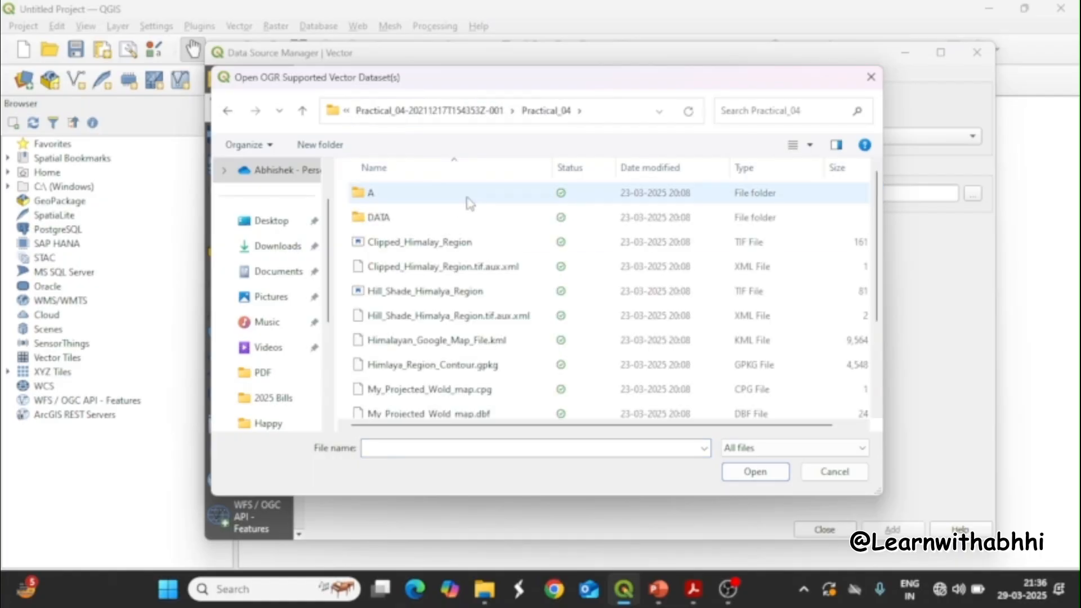
pyautogui.click(469, 198)
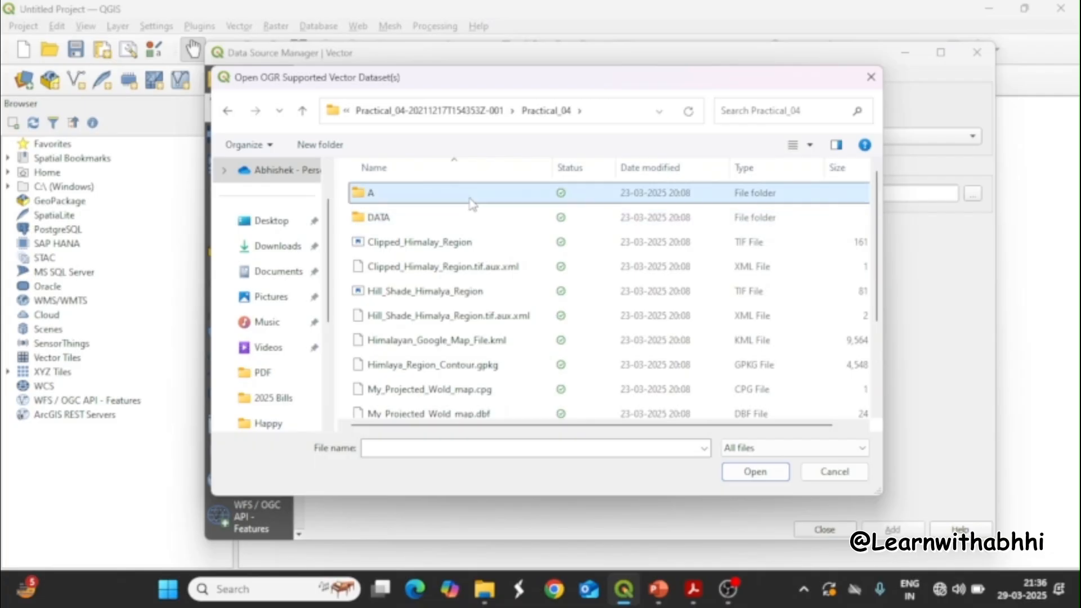
pyautogui.doubleClick(472, 198)
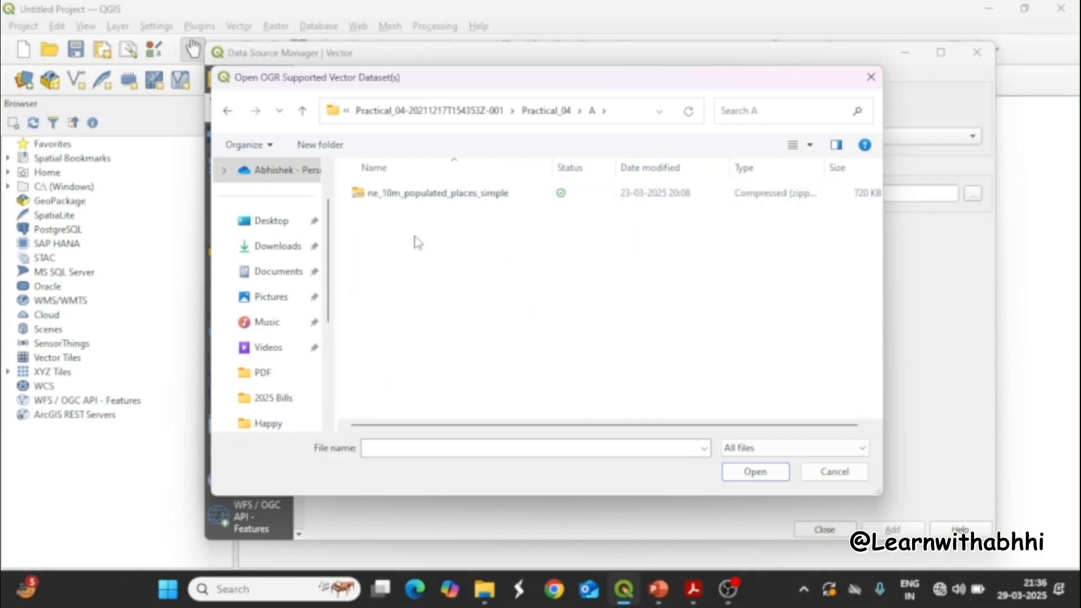
# Extract the ne_10m_populated_places_simple archive into the suggested folder beside it and close the window of extracted files.
pyautogui.click(474, 202)
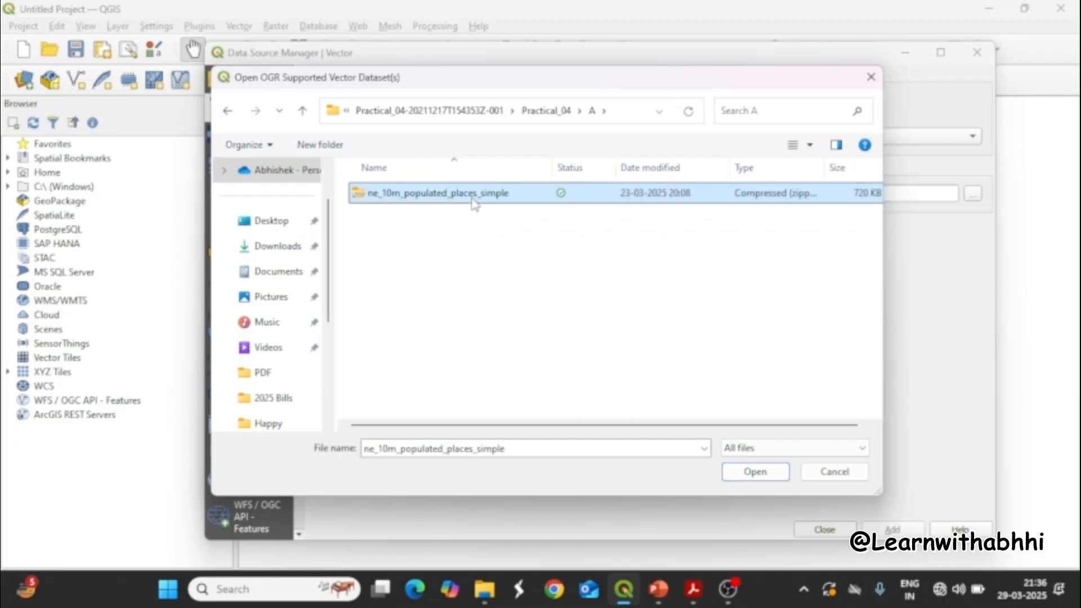
pyautogui.doubleClick(471, 194)
pyautogui.rightClick(474, 195)
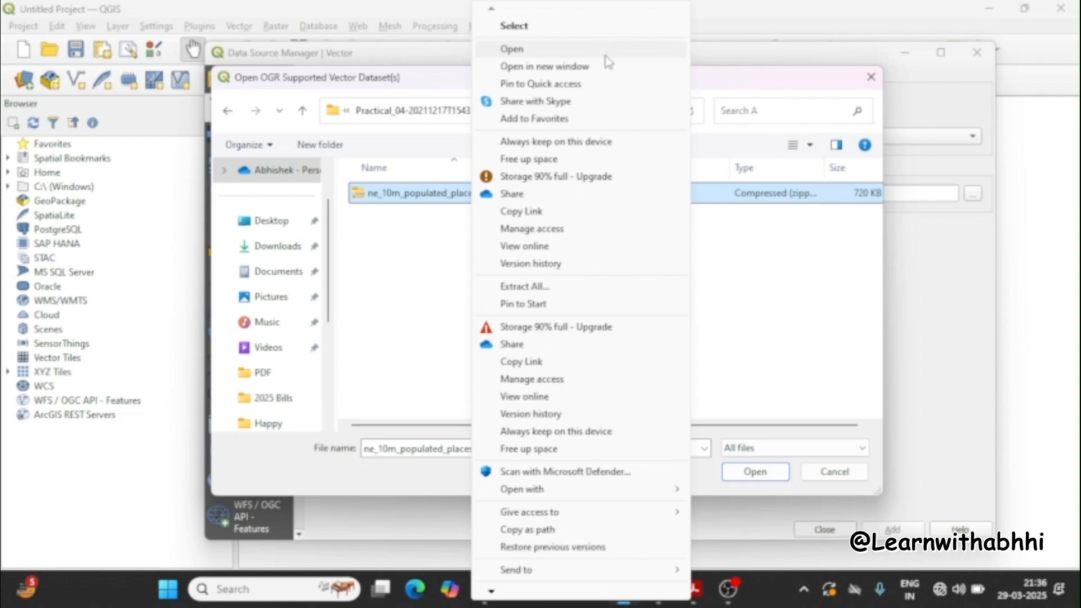
pyautogui.click(523, 286)
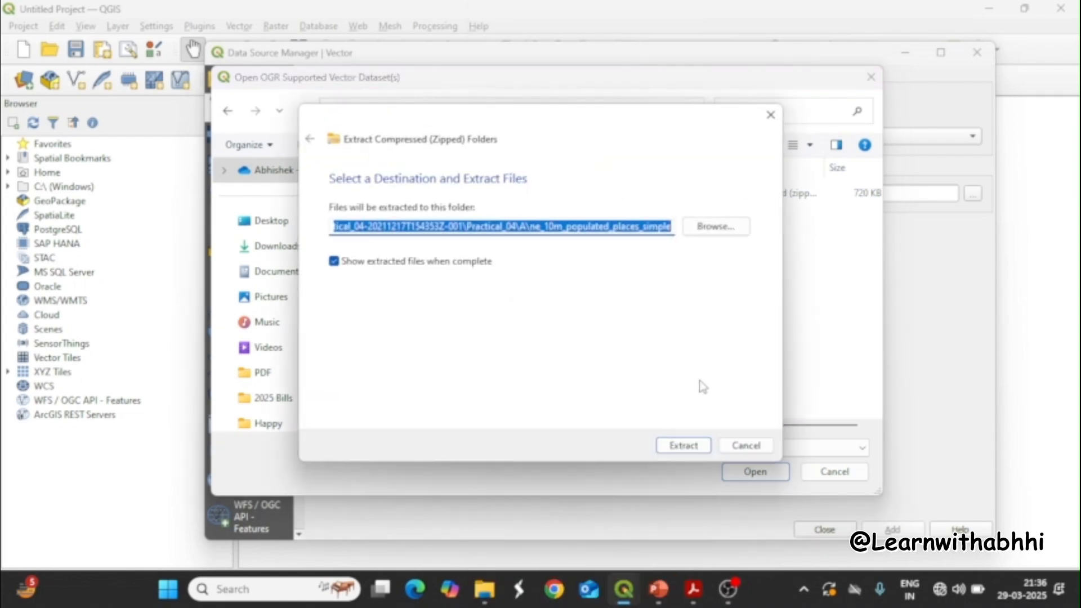
pyautogui.click(673, 445)
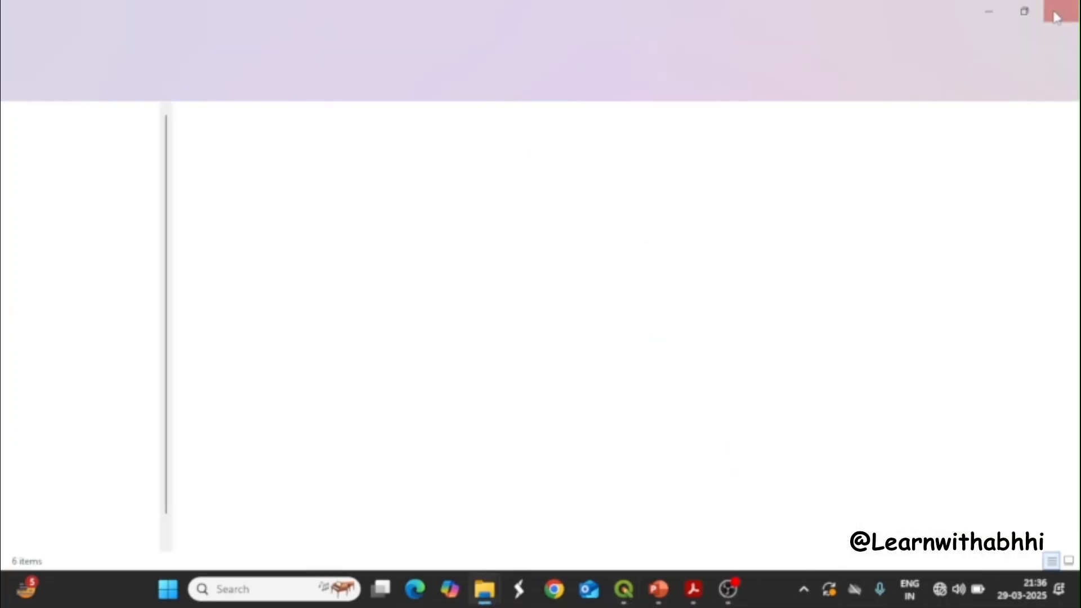
pyautogui.click(1056, 17)
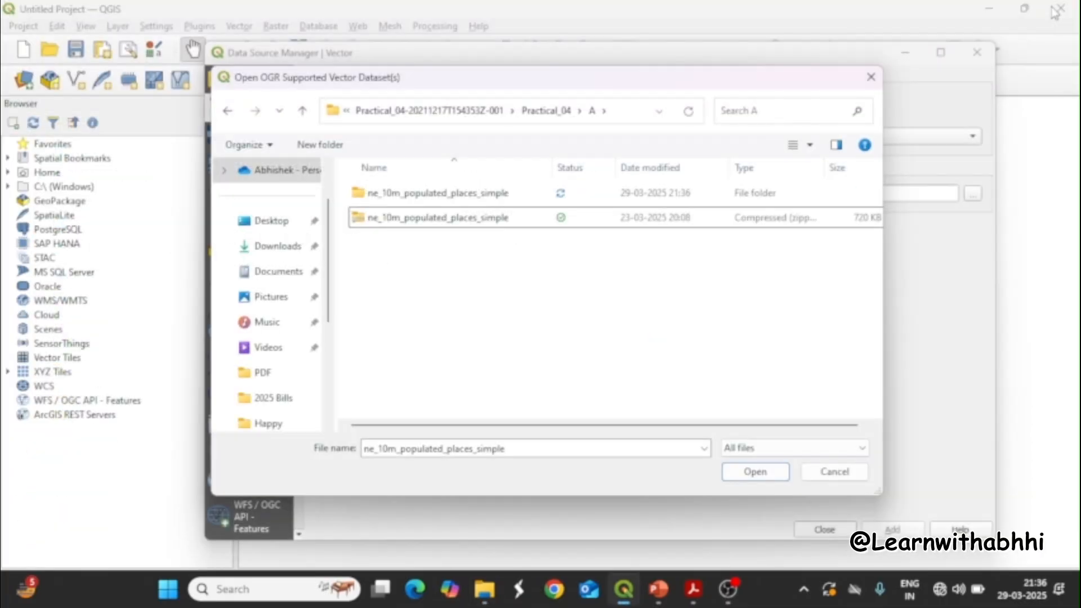
# Add ne_10m_populated_places_simple.shp from the extracted folder as a vector layer and close the data source manager.
pyautogui.doubleClick(503, 197)
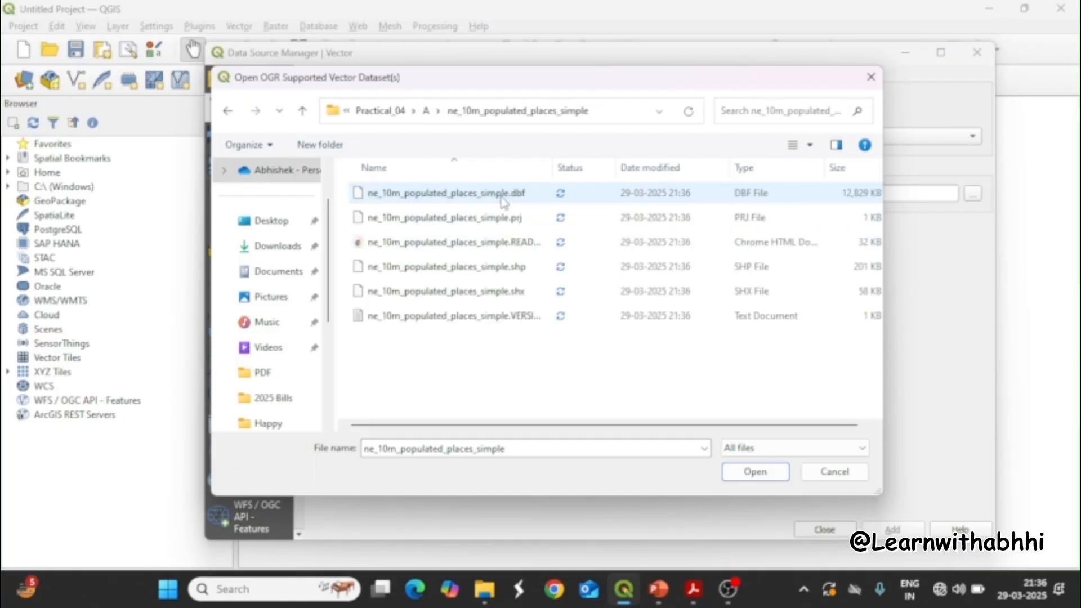
pyautogui.click(467, 267)
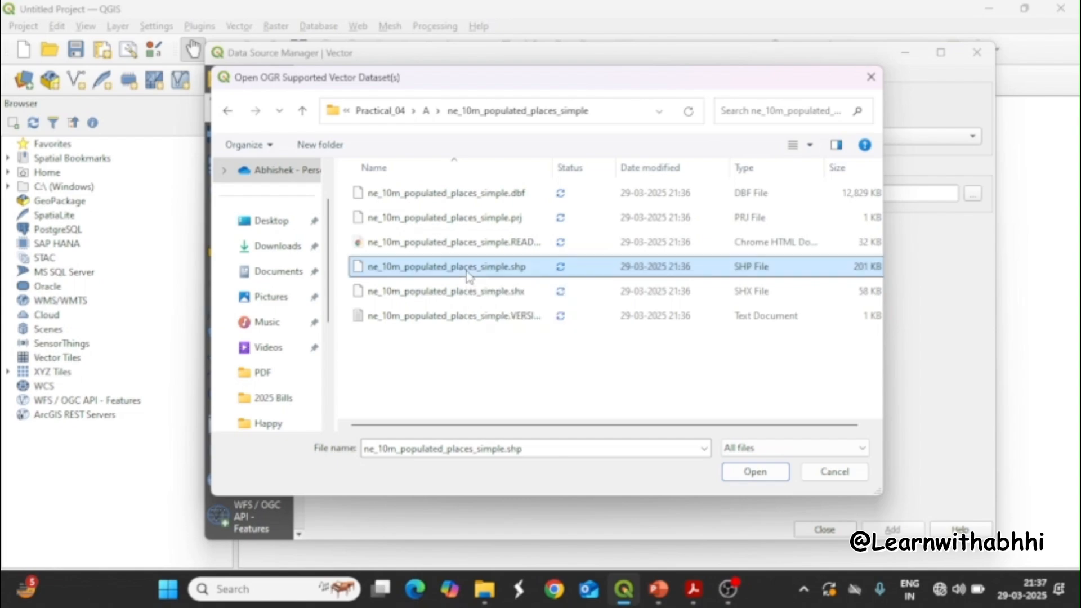
pyautogui.click(751, 474)
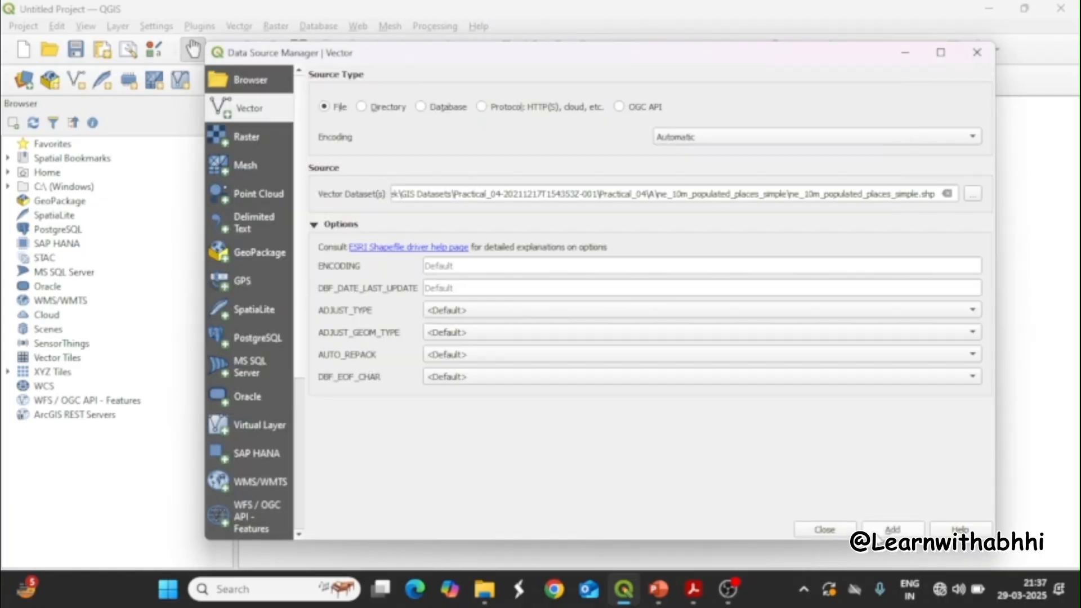
pyautogui.click(892, 529)
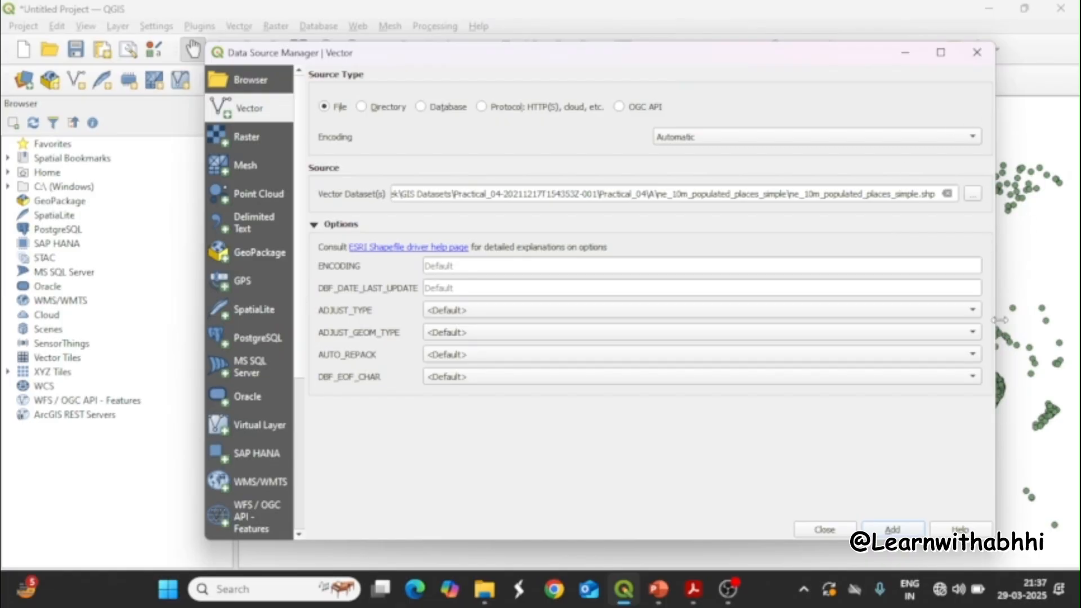
pyautogui.click(973, 64)
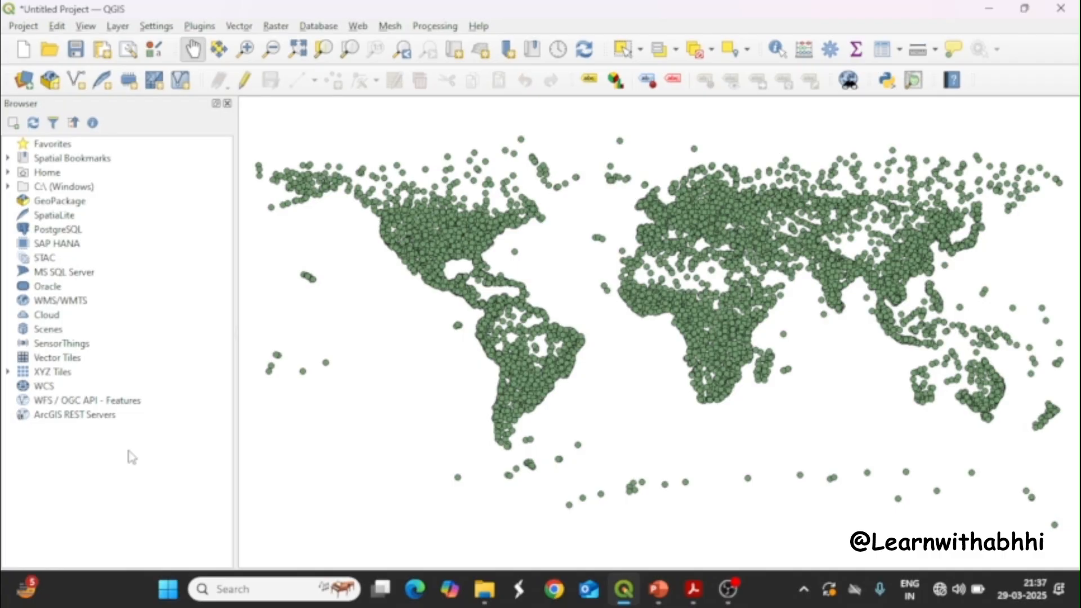
# Show the Layers panel in the main window.
pyautogui.click(87, 27)
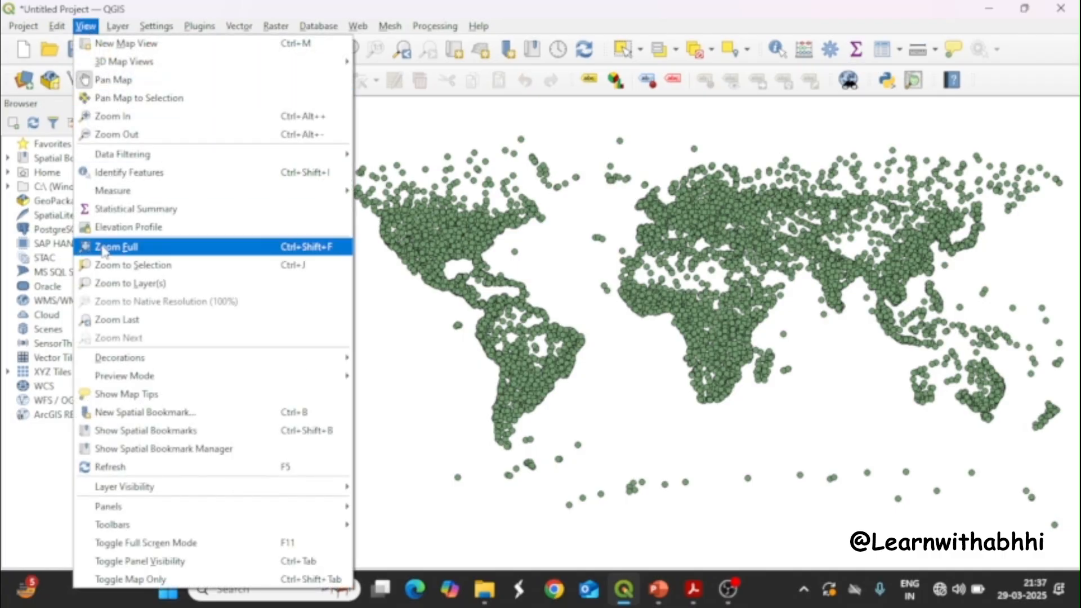
pyautogui.moveTo(108, 509)
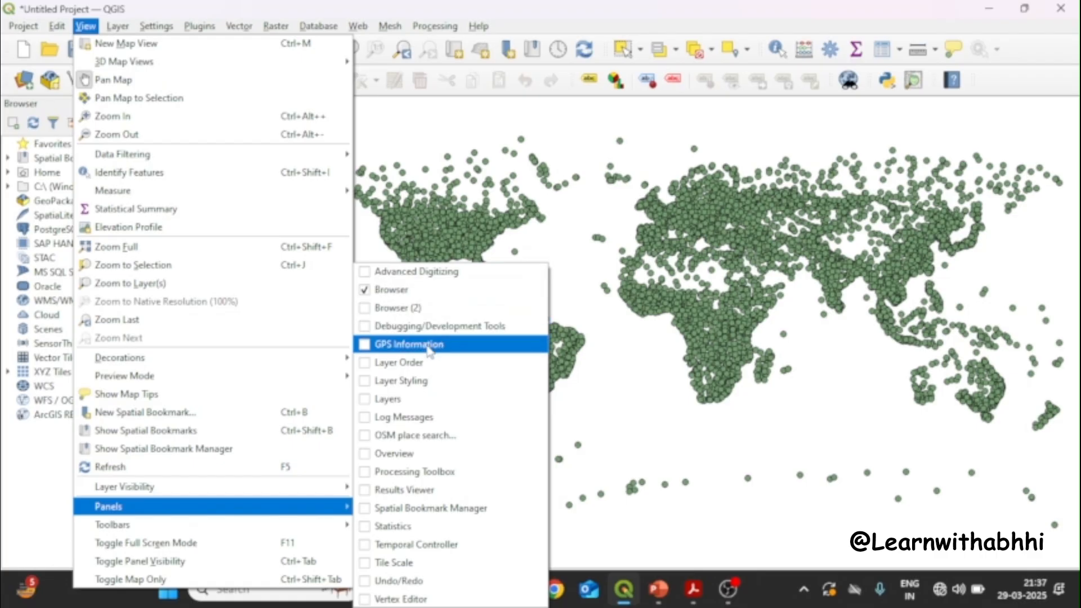
pyautogui.click(364, 400)
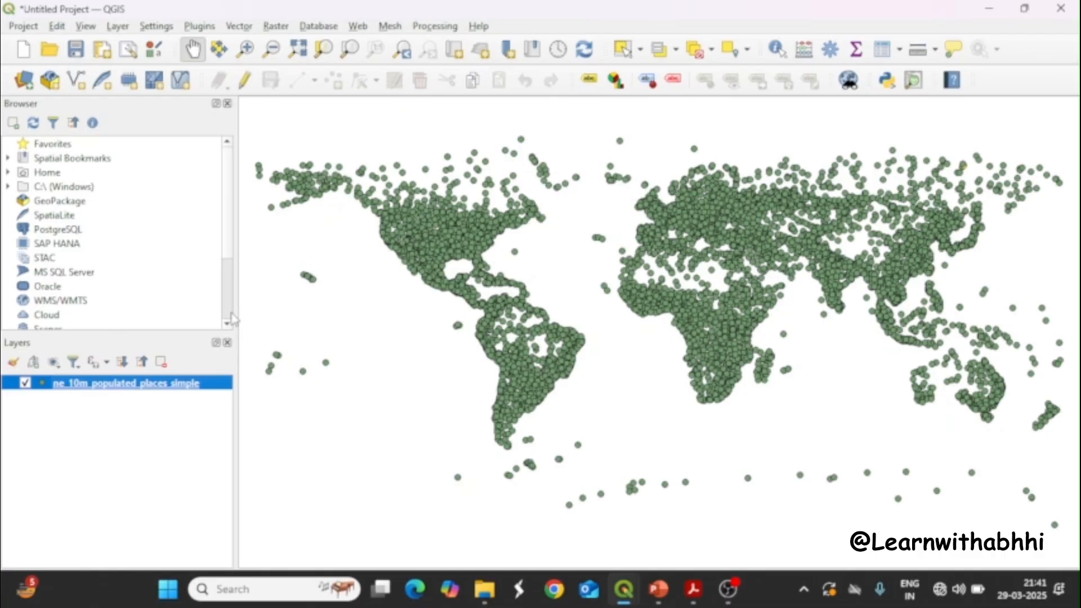
# Open the attribute table of the populated places layer and examine its population fields such as pop_max.
pyautogui.rightClick(134, 384)
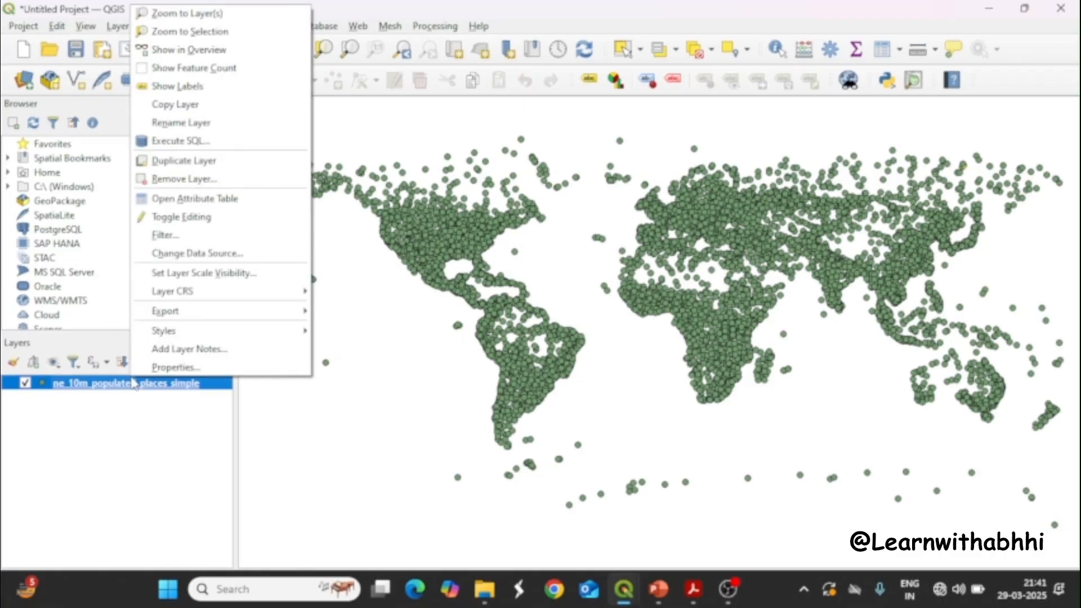
pyautogui.click(235, 209)
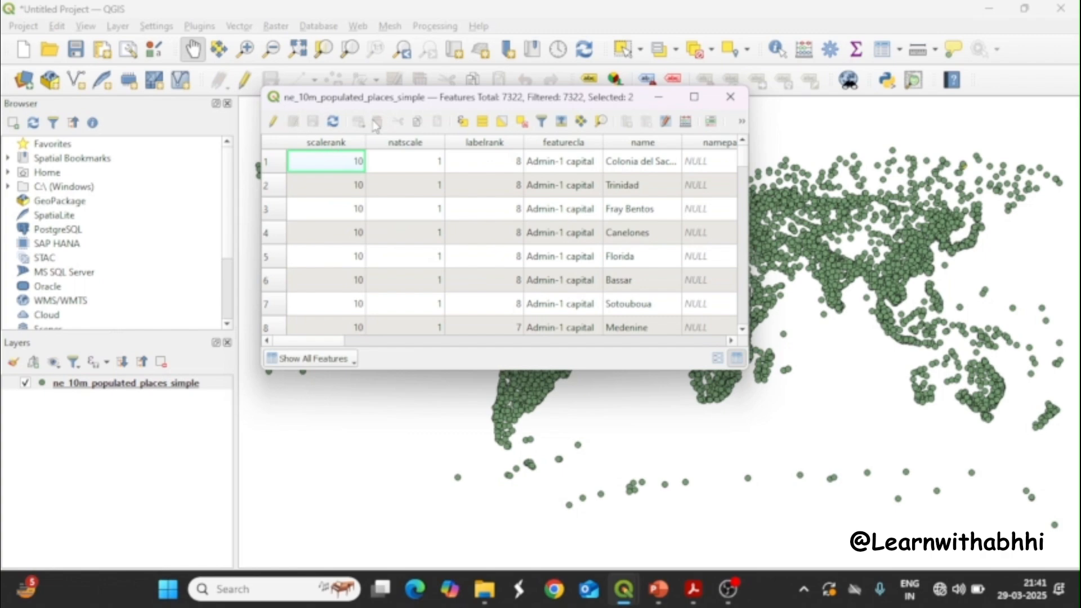
pyautogui.moveTo(318, 345); pyautogui.dragTo(628, 333)
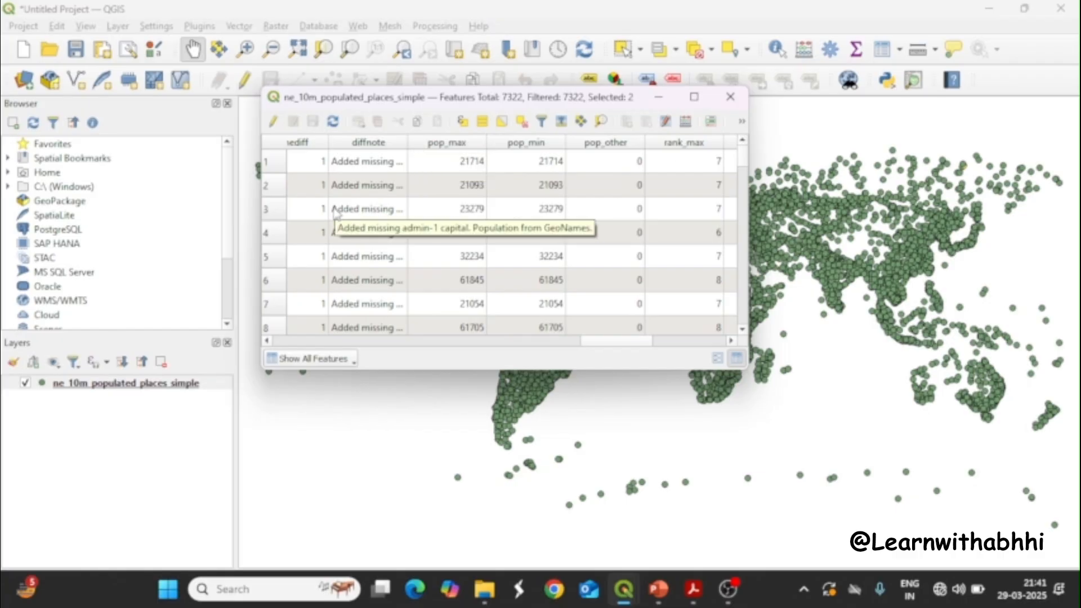
# Select the populated places matching the expression pop_max>100 and pop_max<1000, and close the expression dialog and attribute table.
pyautogui.click(462, 121)
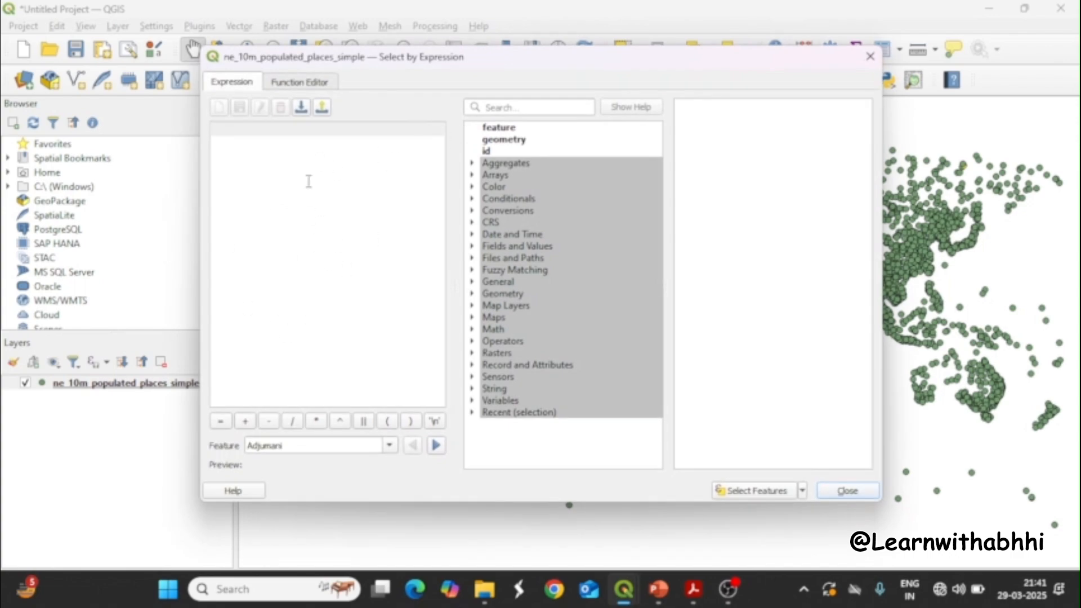
pyautogui.click(275, 137)
pyautogui.write('pop')
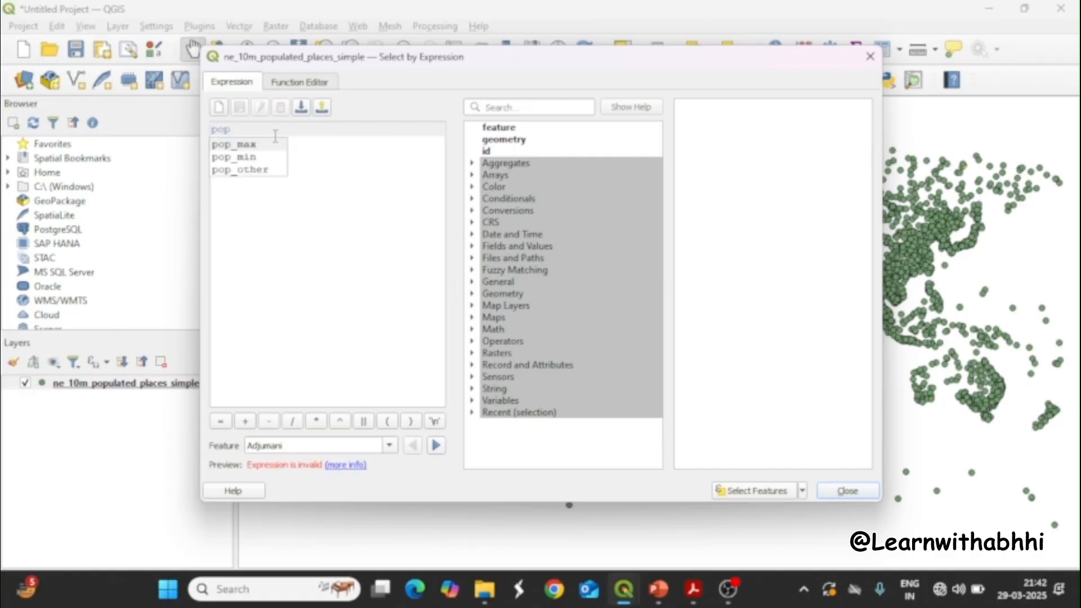
pyautogui.write('_max')
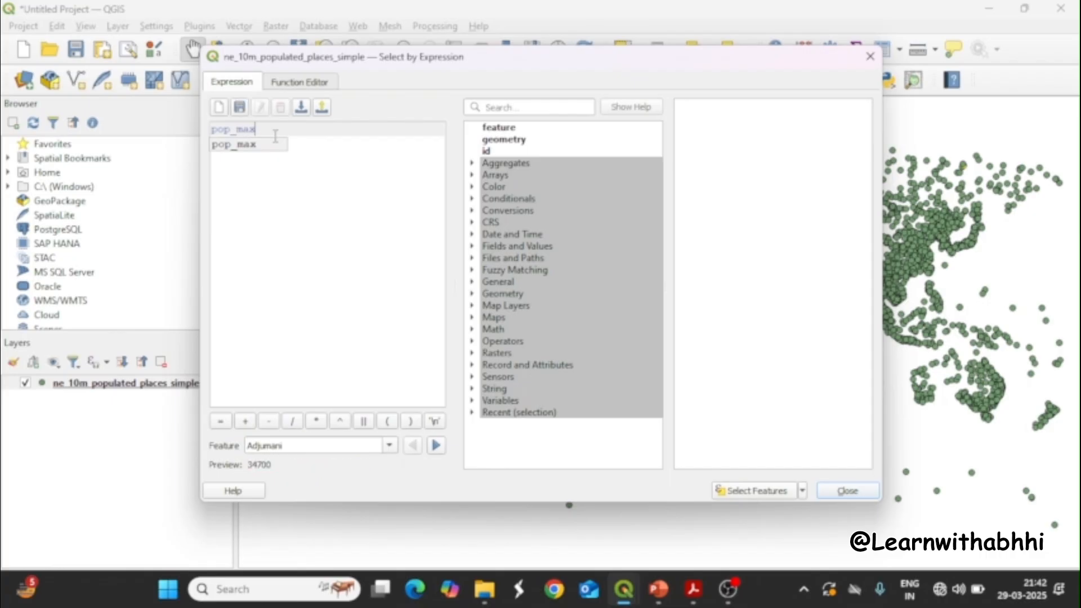
pyautogui.write('>')
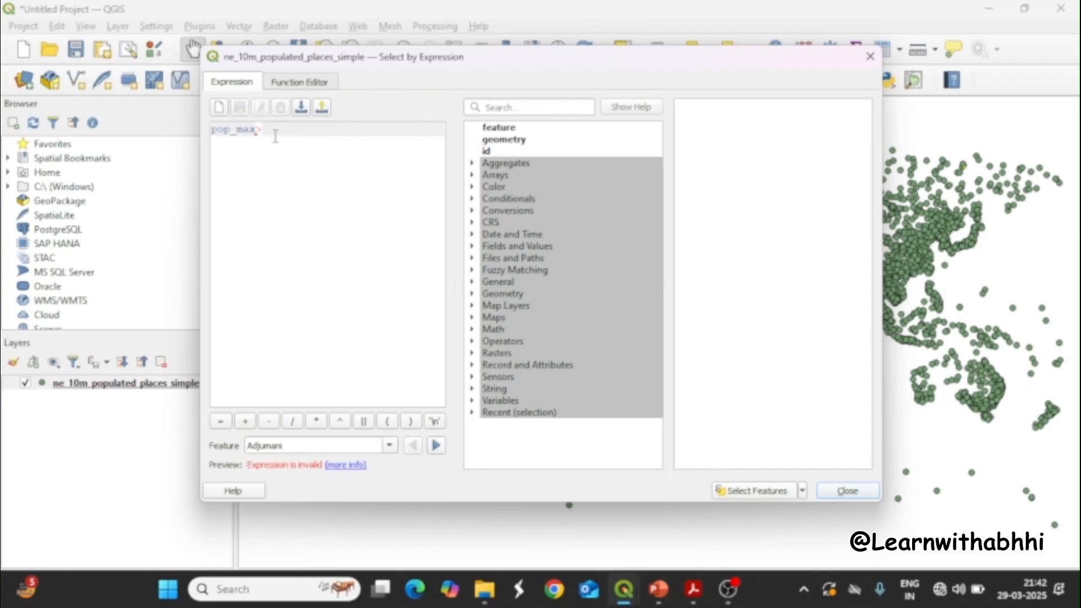
pyautogui.write('100 and pop')
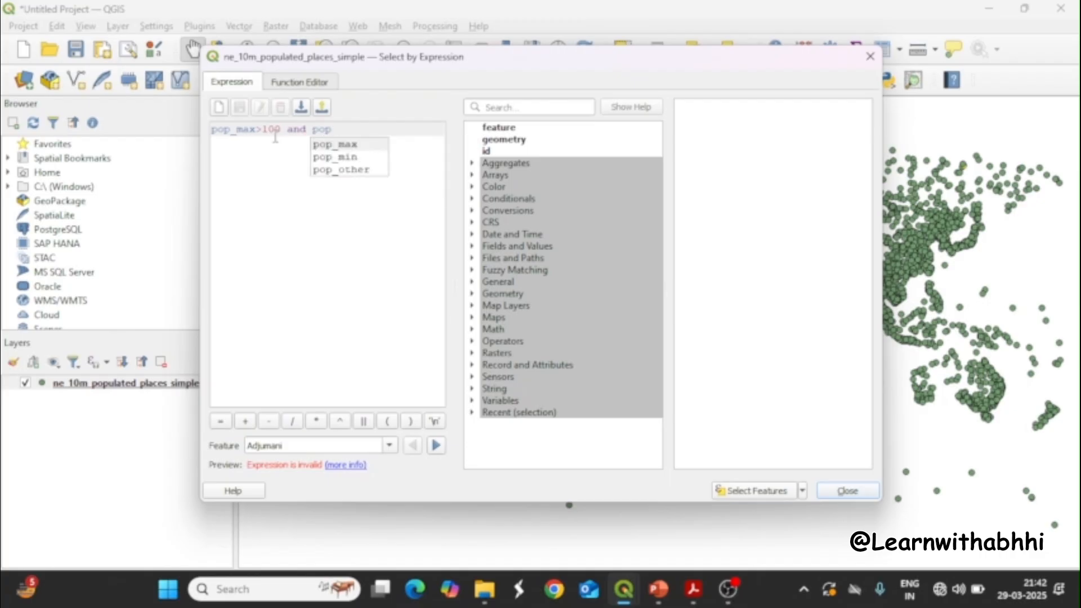
pyautogui.write('_max')
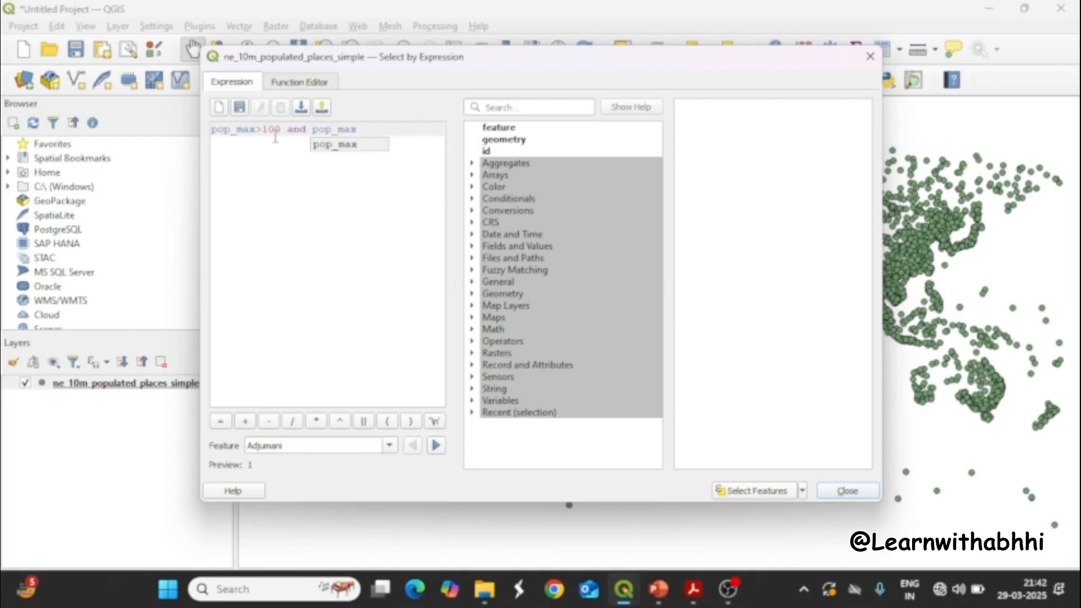
pyautogui.write('<1000')
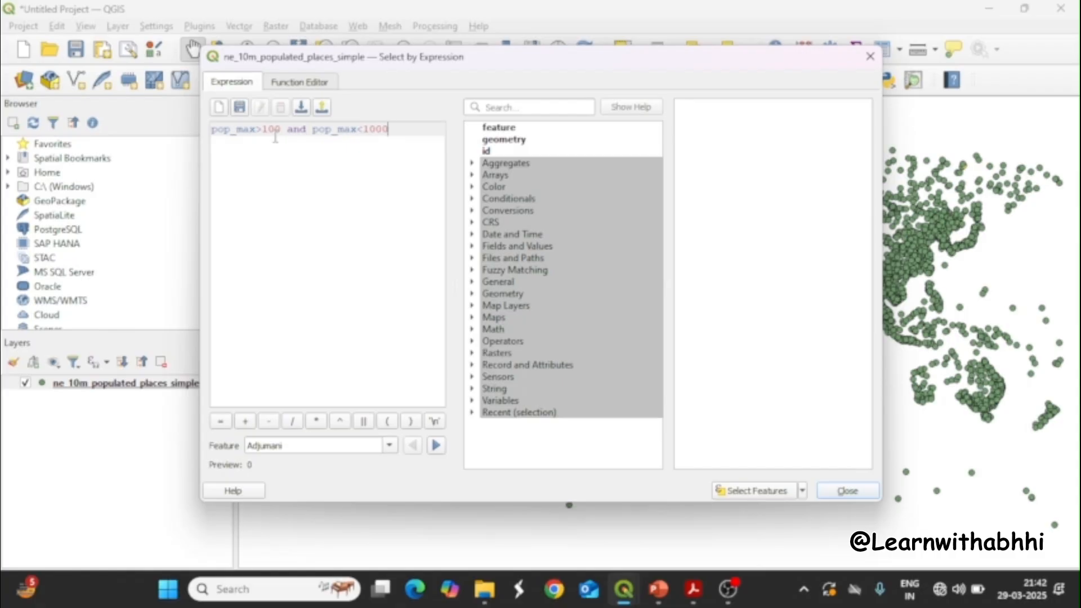
pyautogui.moveTo(474, 58); pyautogui.dragTo(336, 89)
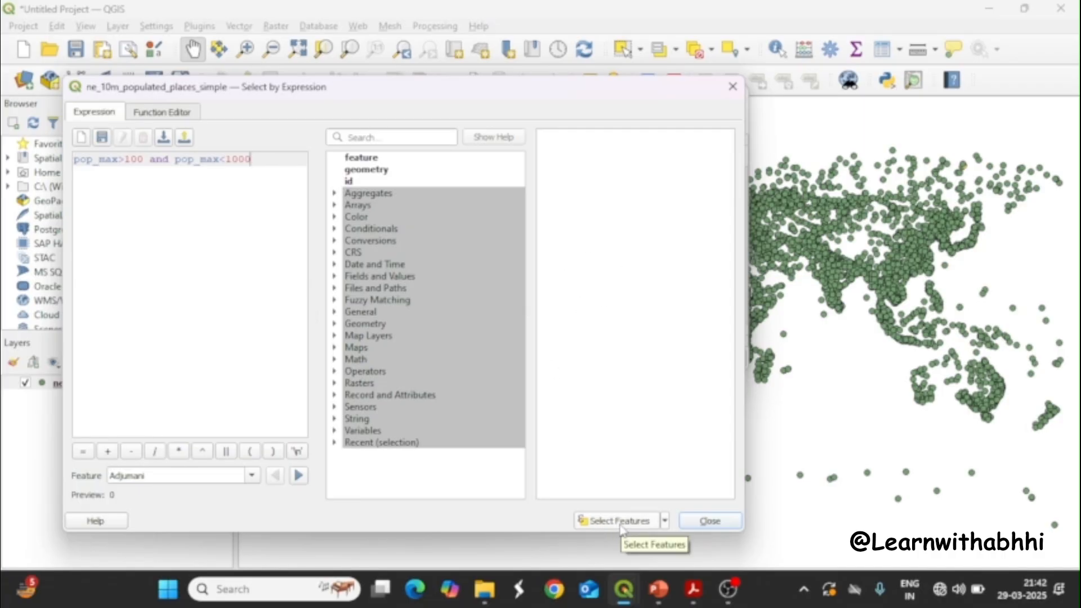
pyautogui.click(620, 521)
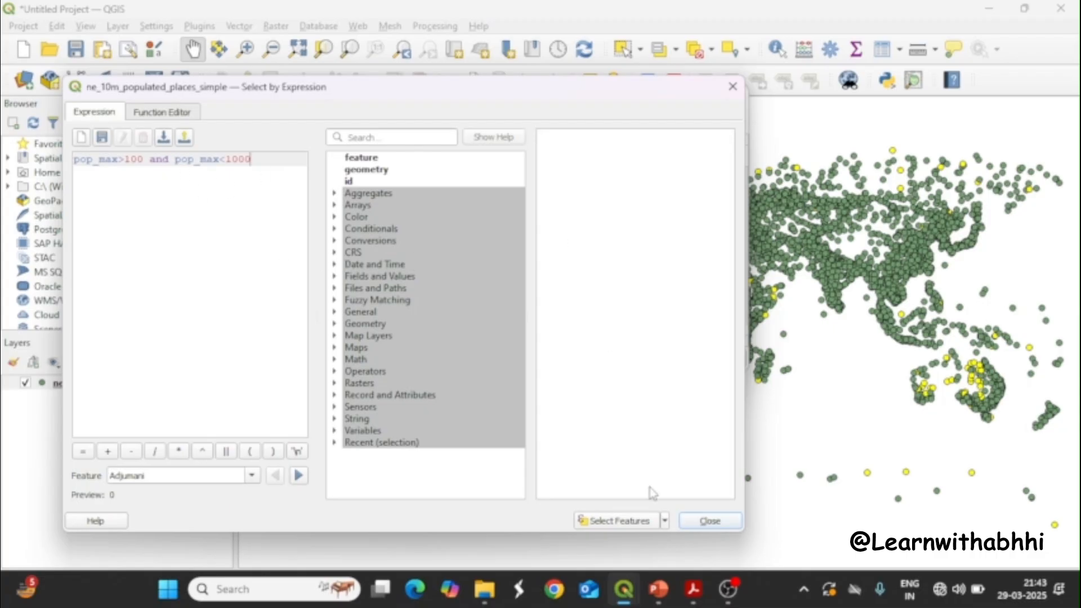
pyautogui.click(708, 521)
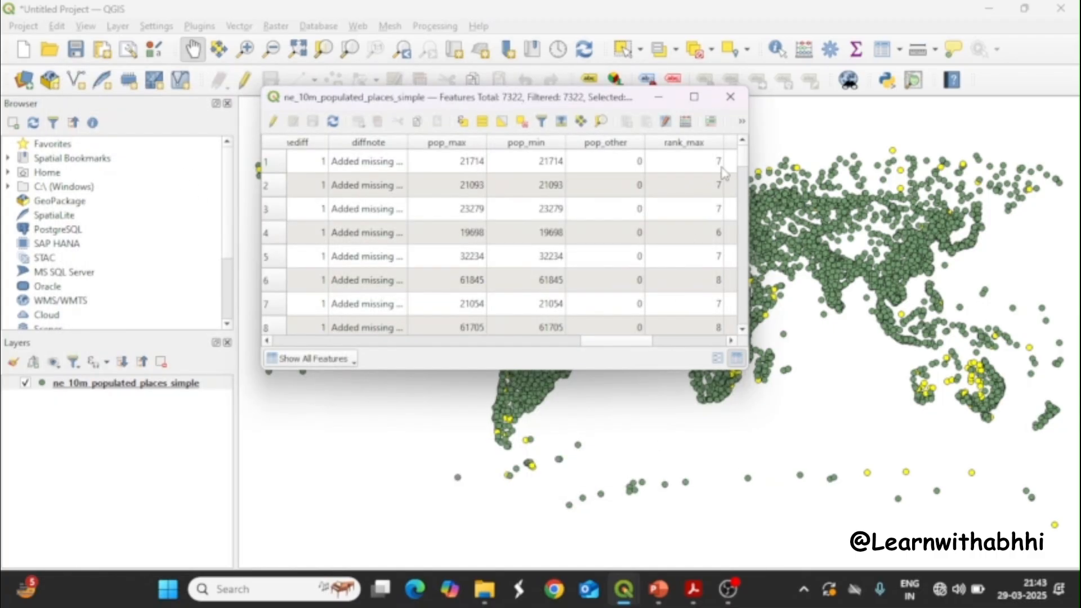
pyautogui.click(730, 97)
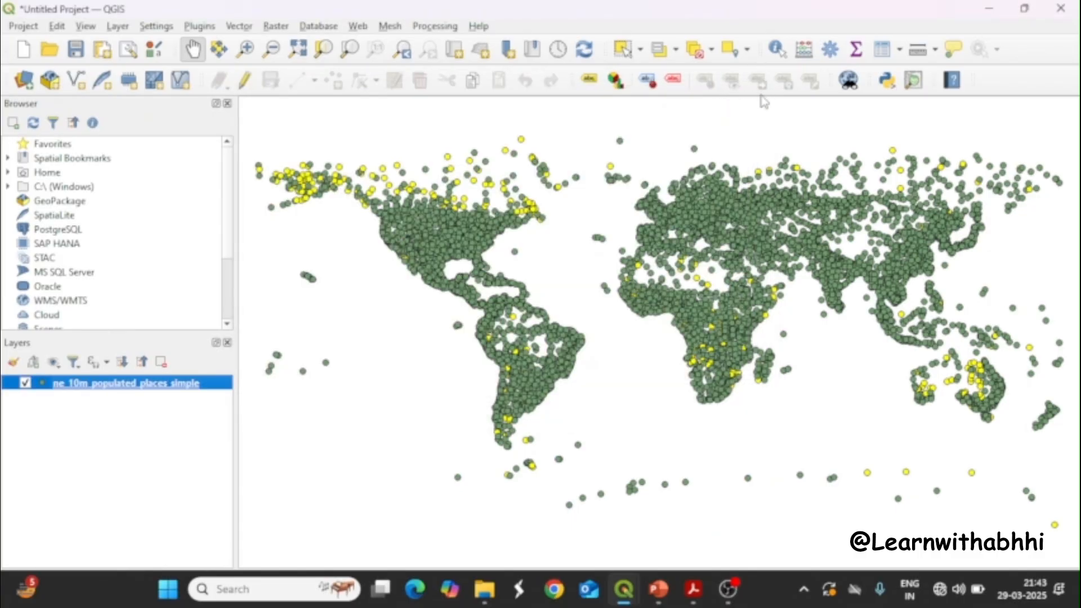
# Identify highlighted points in northern Canada on the map and check their attributes, including pop_max.
pyautogui.click(777, 48)
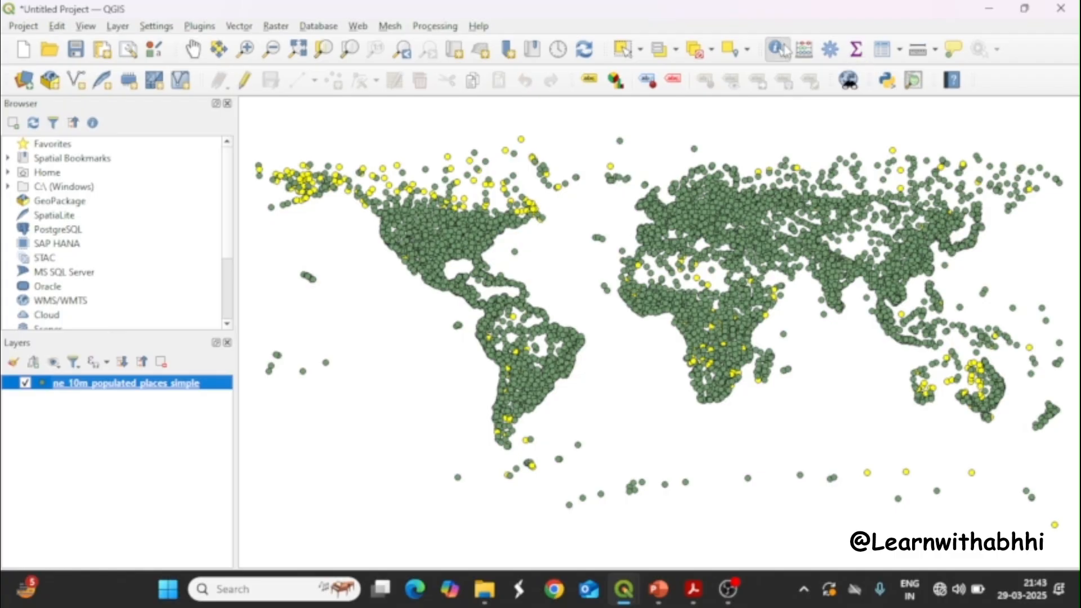
pyautogui.click(450, 160)
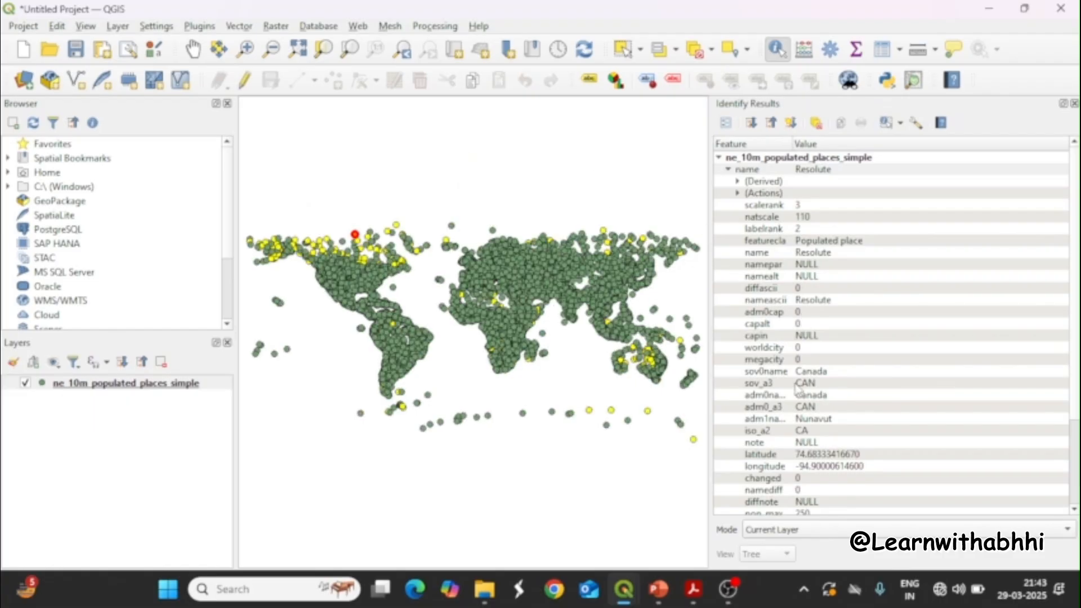
pyautogui.scroll(-3, 797, 389)
pyautogui.scroll(-1, 797, 388)
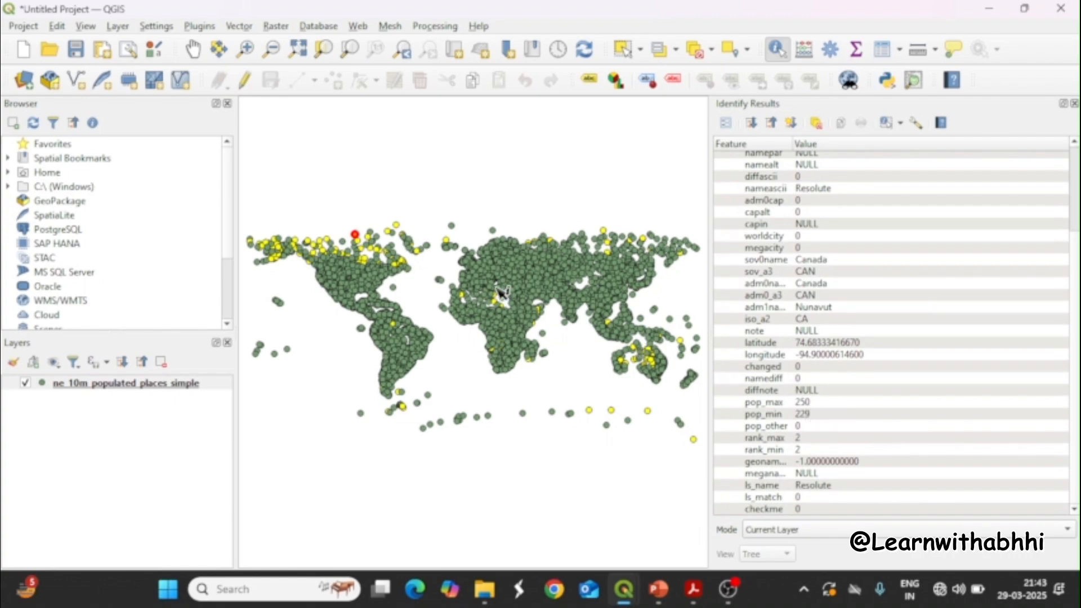
pyautogui.click(325, 245)
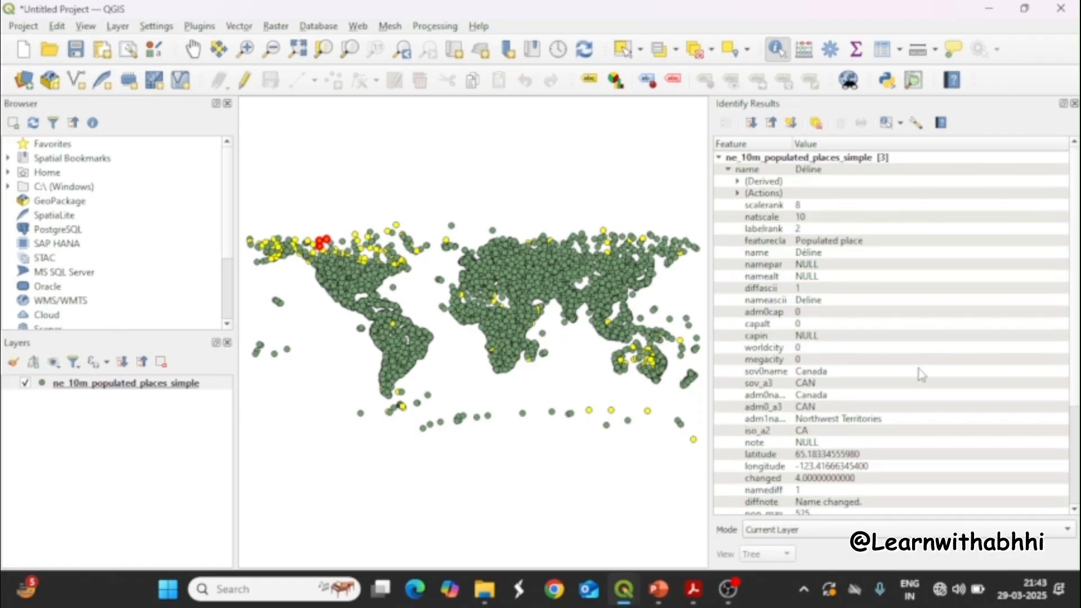
# Check the population fields of the identified northern Canada place, and identify points in southern India to compare their pop_max.
pyautogui.scroll(-4, 921, 375)
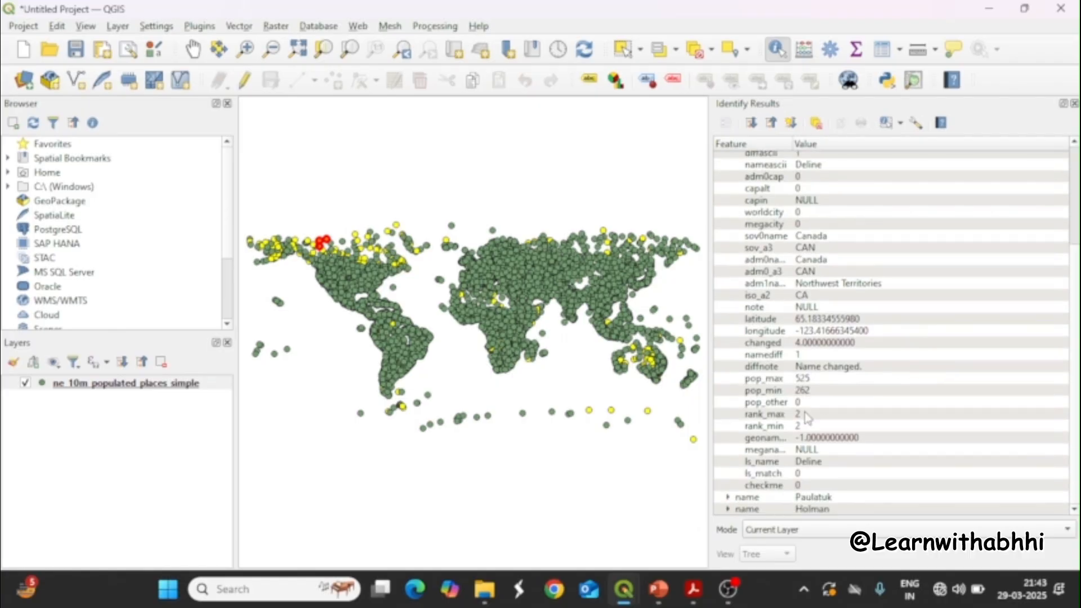
pyautogui.click(578, 304)
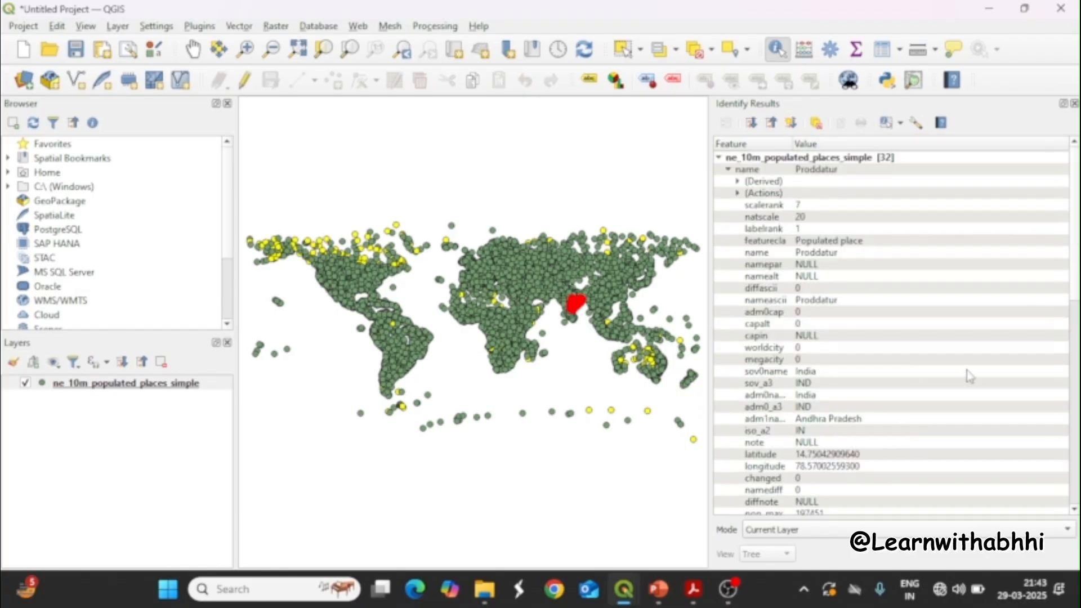
pyautogui.scroll(-5, 980, 377)
pyautogui.scroll(-2, 956, 371)
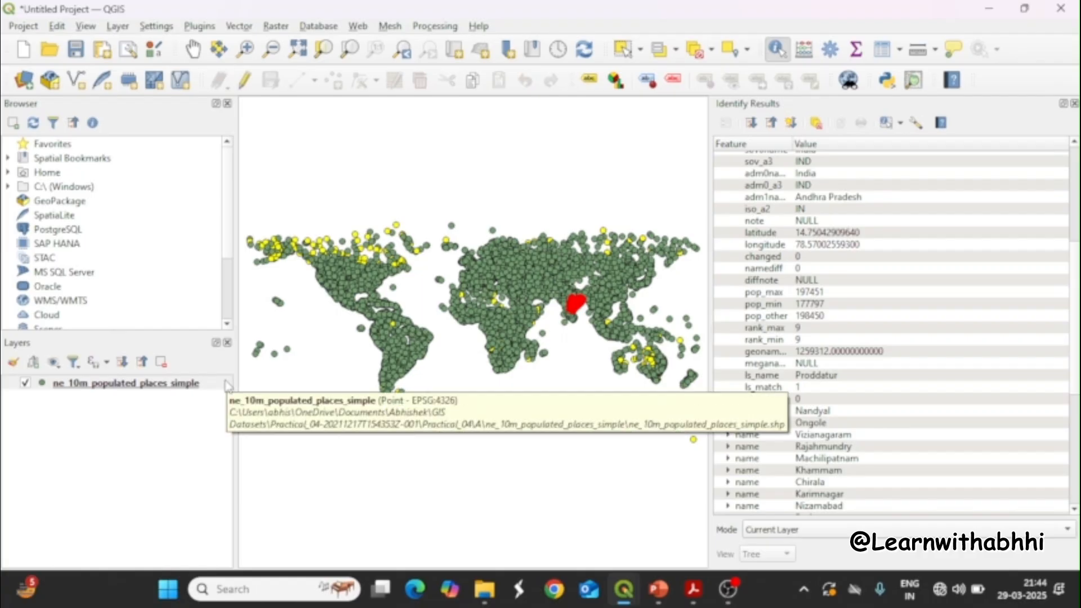
# Select the populated places matching the expression pop_min>100 and pop_min<1000, and close the expression dialog and attribute table.
pyautogui.rightClick(191, 387)
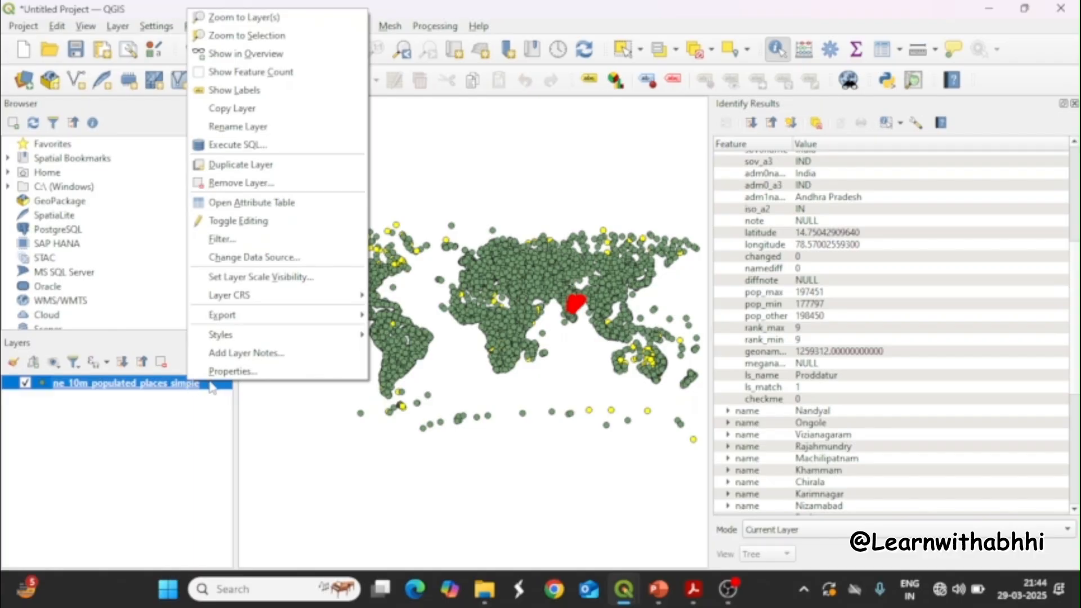
pyautogui.click(317, 212)
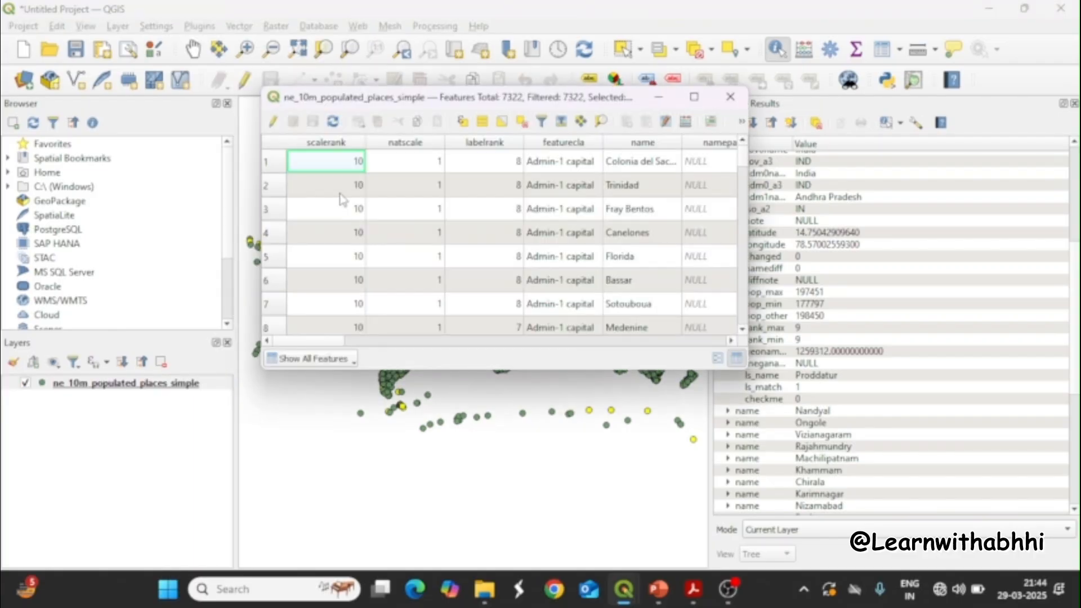
pyautogui.click(463, 122)
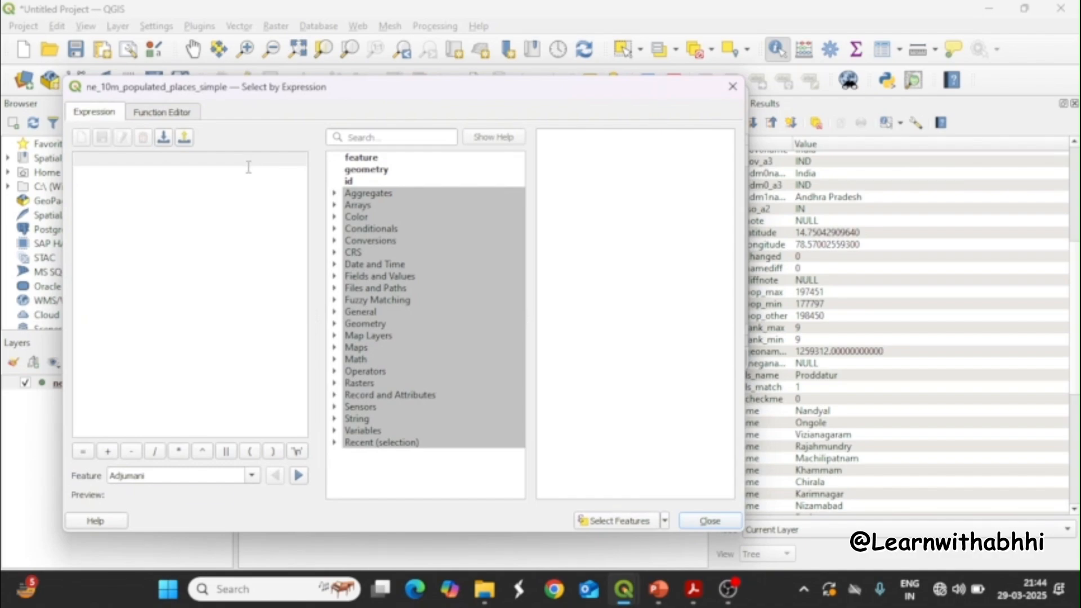
pyautogui.write('pop_')
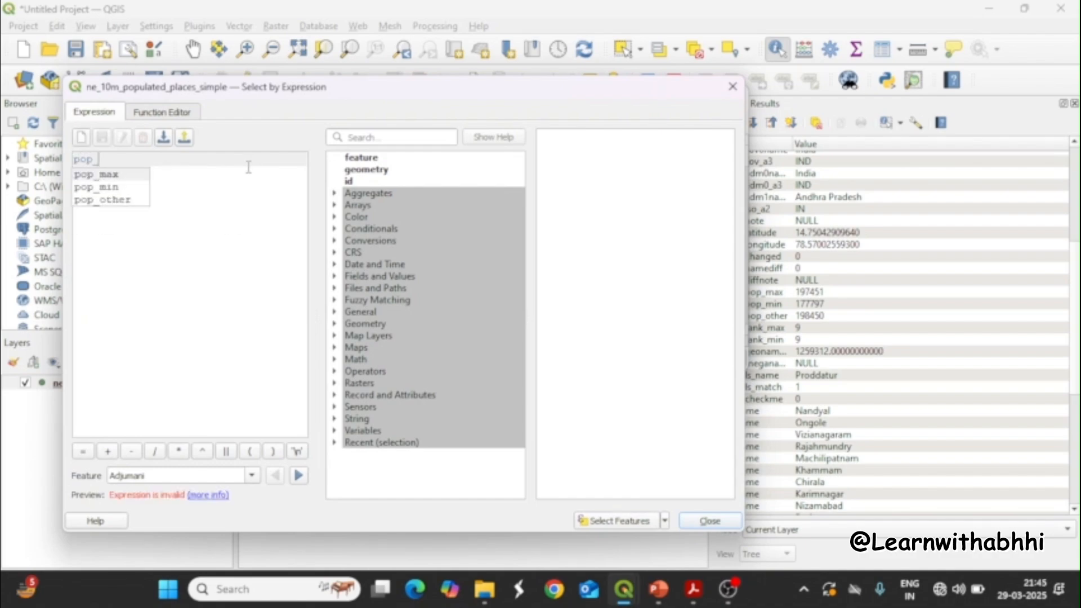
pyautogui.write('min')
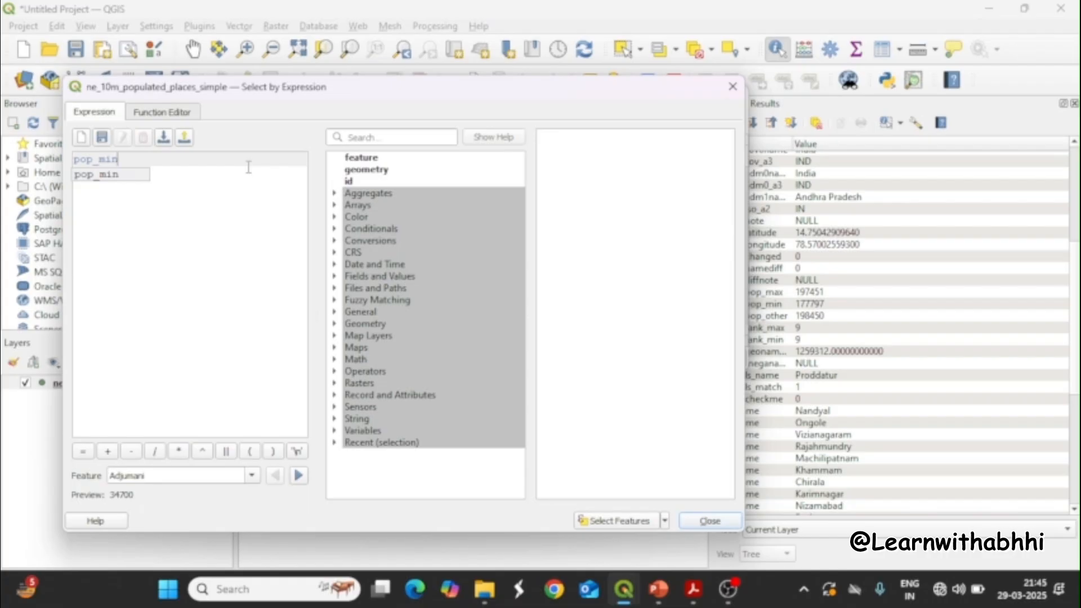
pyautogui.write('>100 a')
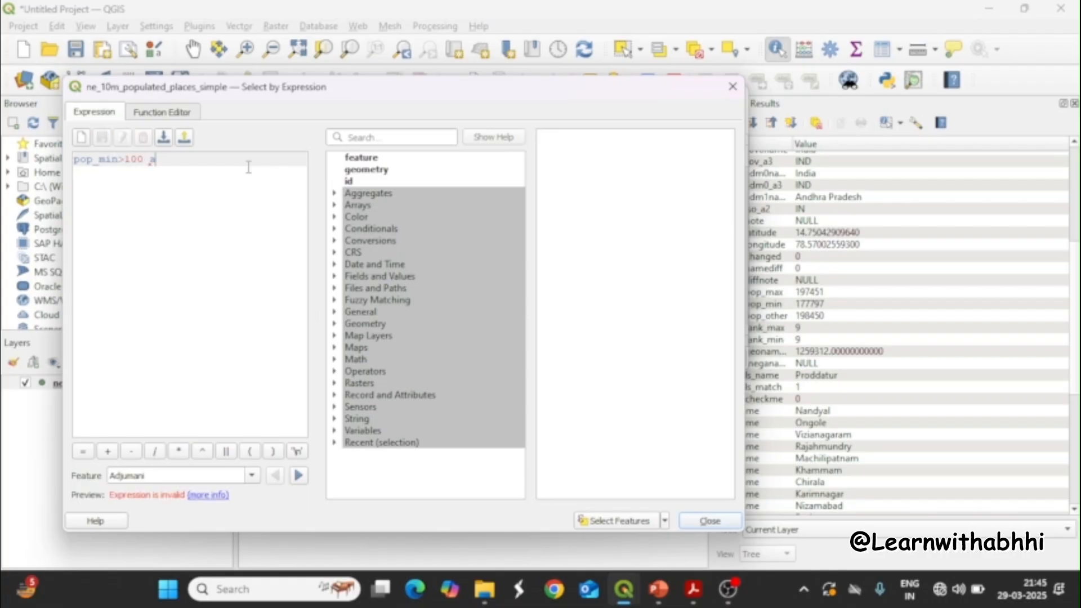
pyautogui.write('nd pop')
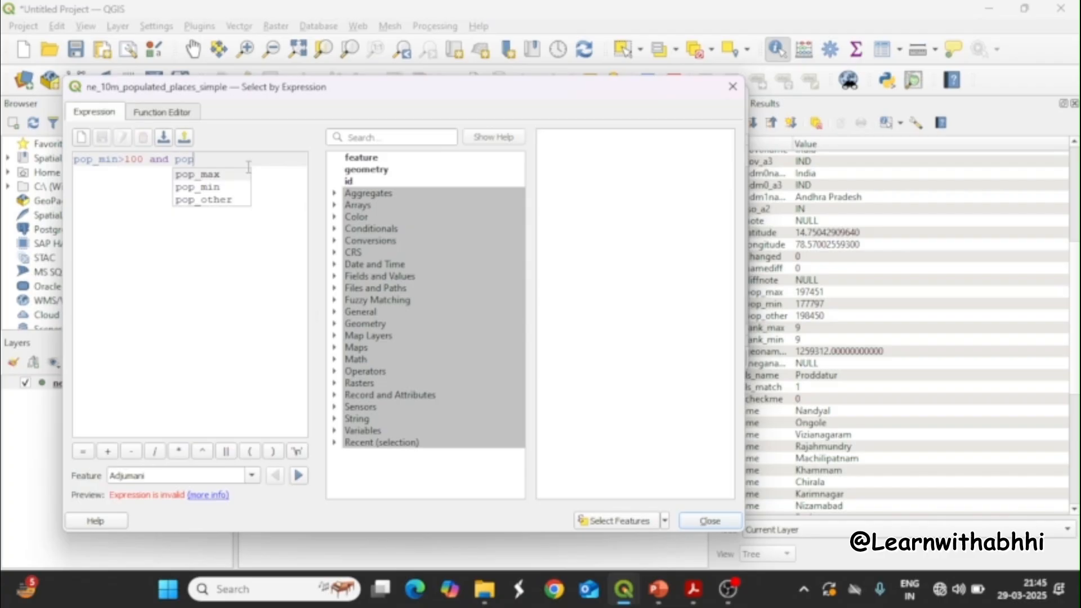
pyautogui.write('_min')
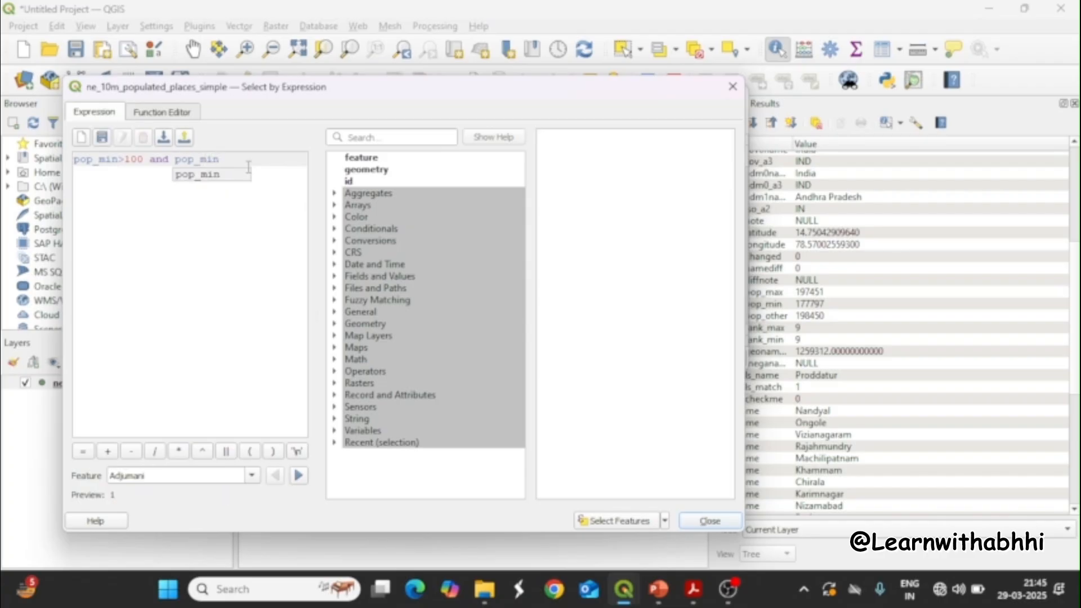
pyautogui.write('<1000')
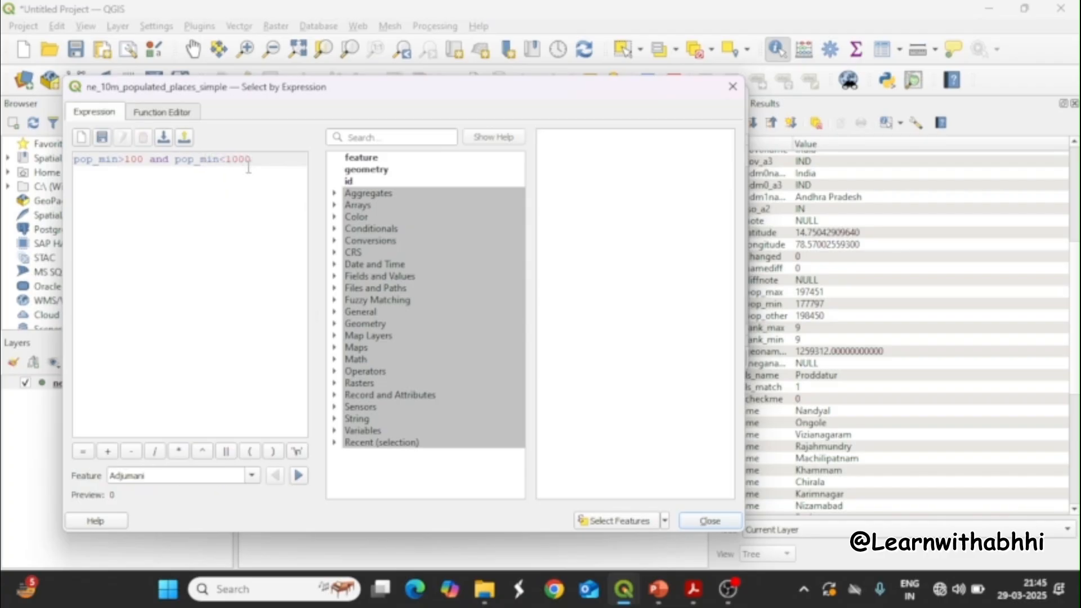
pyautogui.click(611, 525)
pyautogui.click(704, 521)
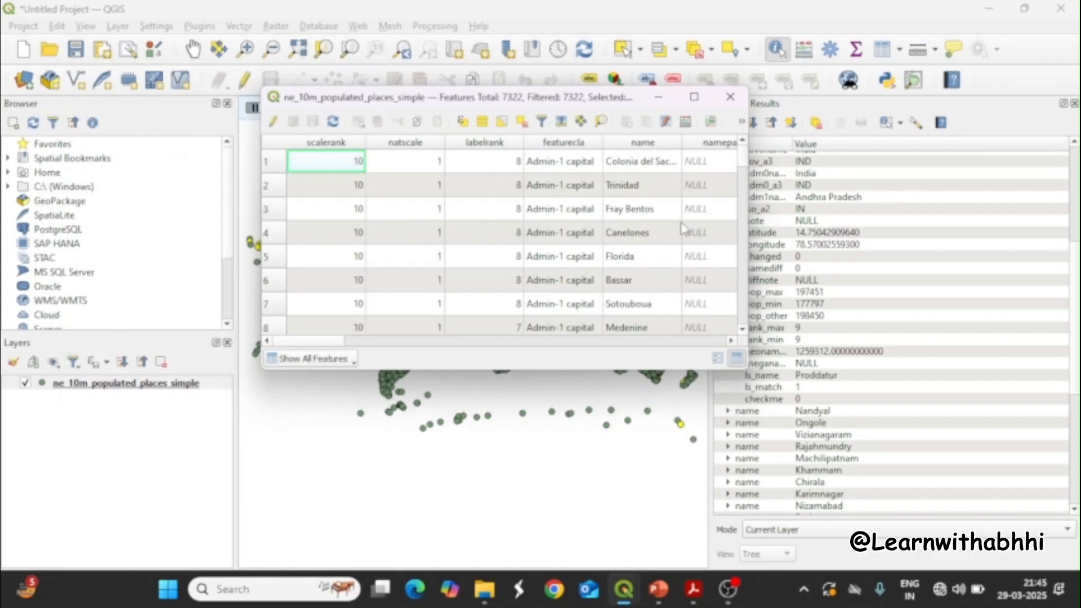
pyautogui.click(730, 98)
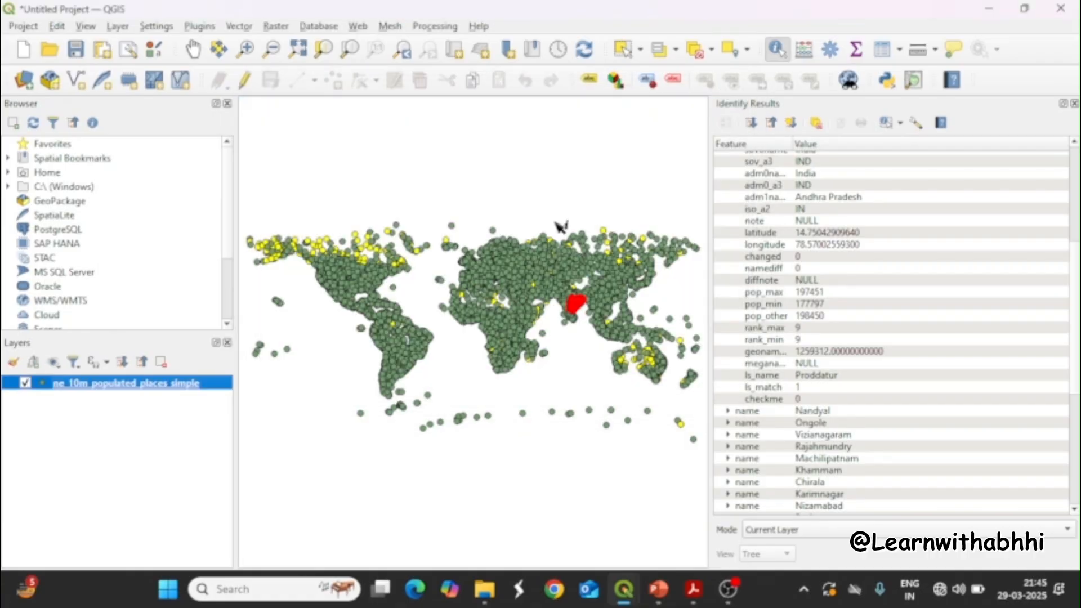
# Identify highlighted points in northern Canada on the map and check their pop_min values.
pyautogui.click(308, 254)
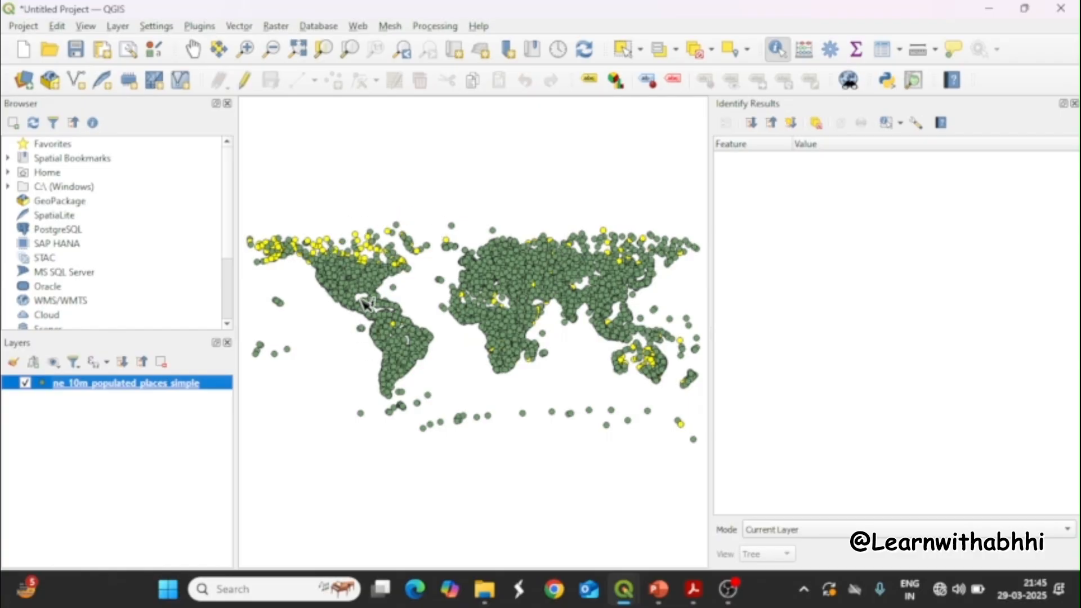
pyautogui.click(358, 239)
pyautogui.scroll(-2, 875, 378)
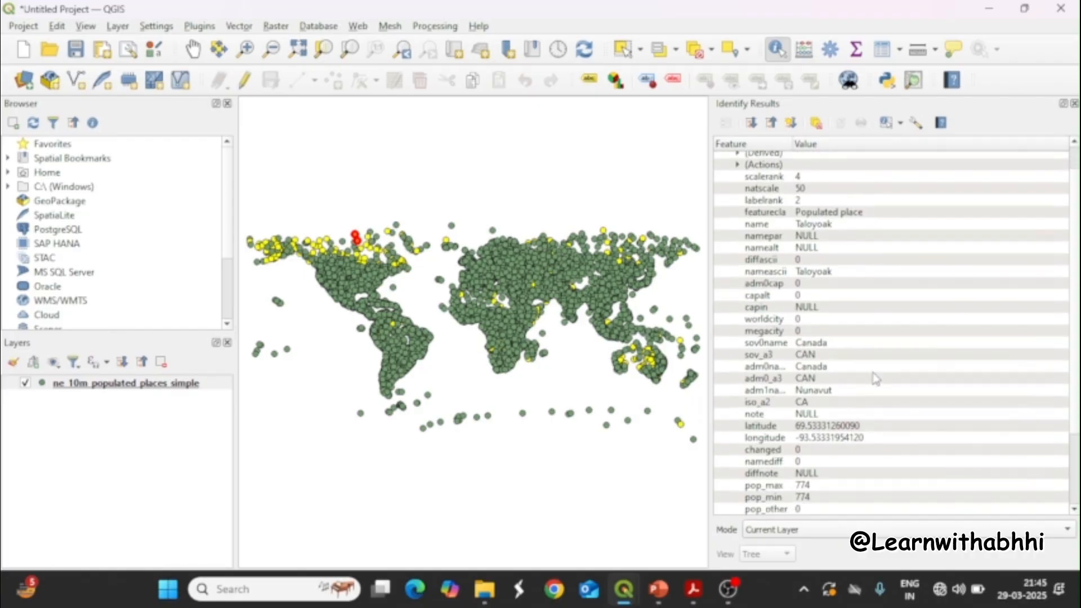
pyautogui.scroll(-3, 876, 379)
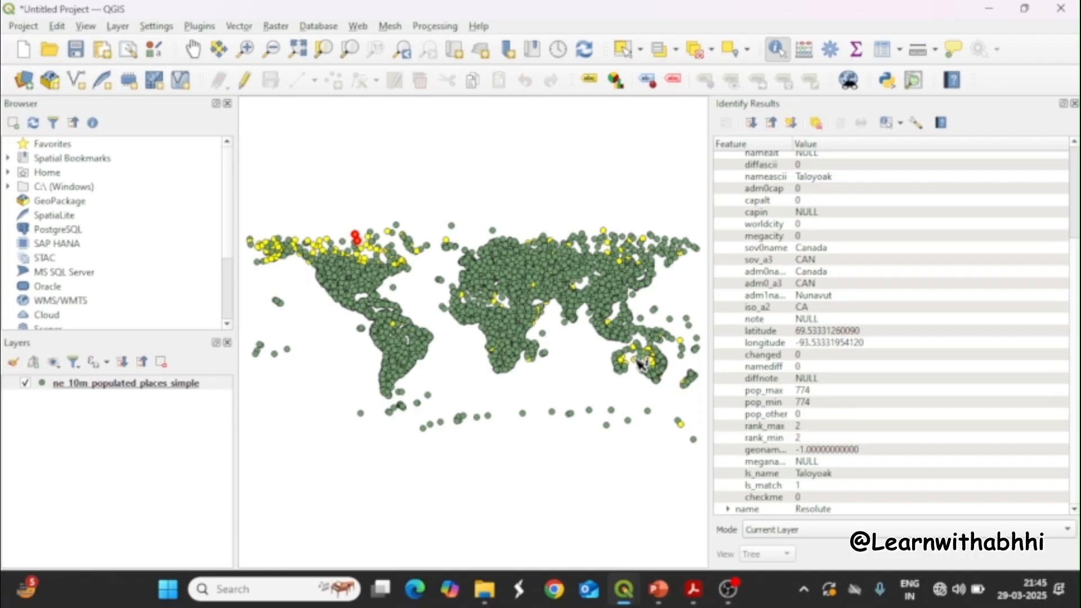
# Identify the highlighted points in central Australia and check their population attributes.
pyautogui.scroll(2, 638, 364)
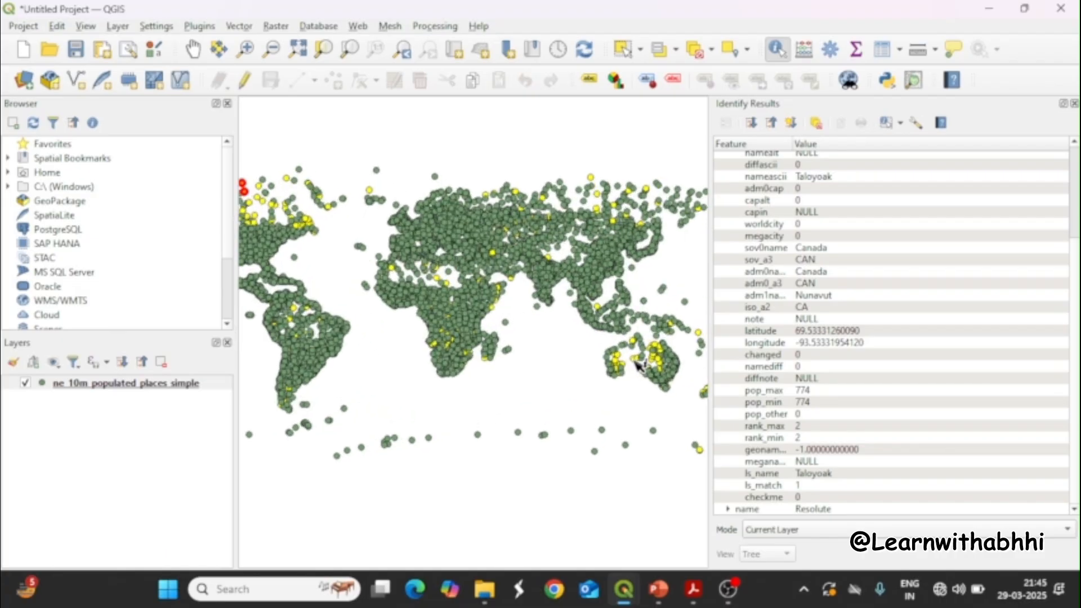
pyautogui.scroll(3, 637, 364)
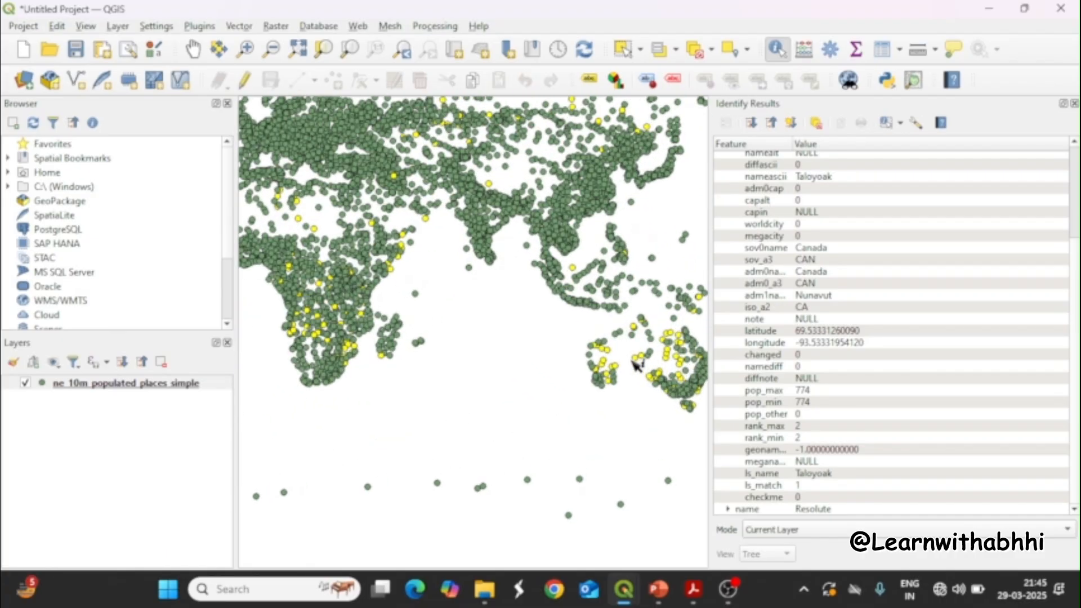
pyautogui.click(640, 363)
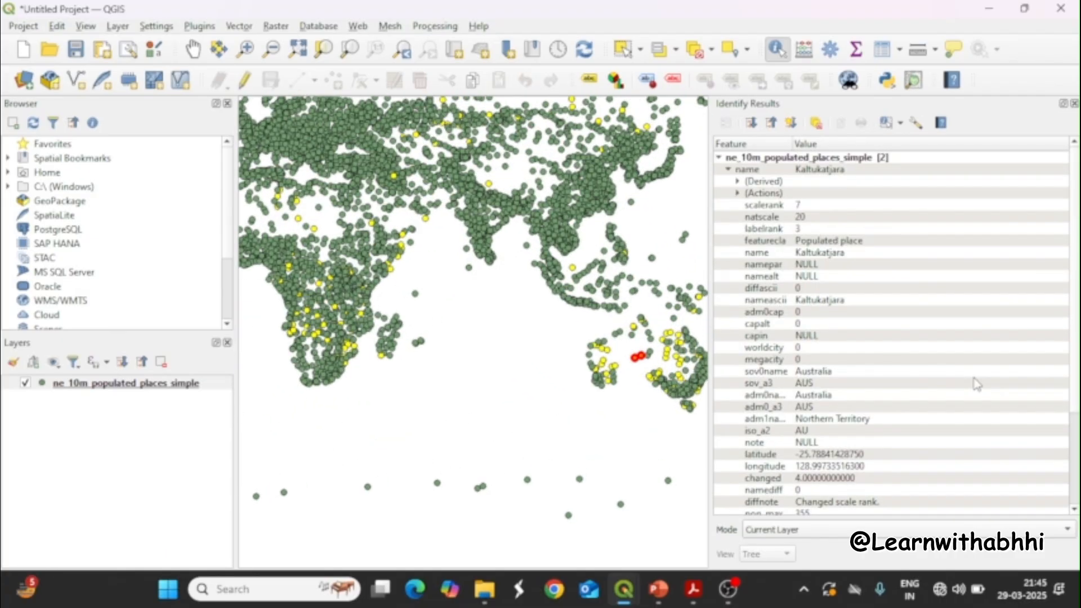
pyautogui.scroll(-4, 977, 385)
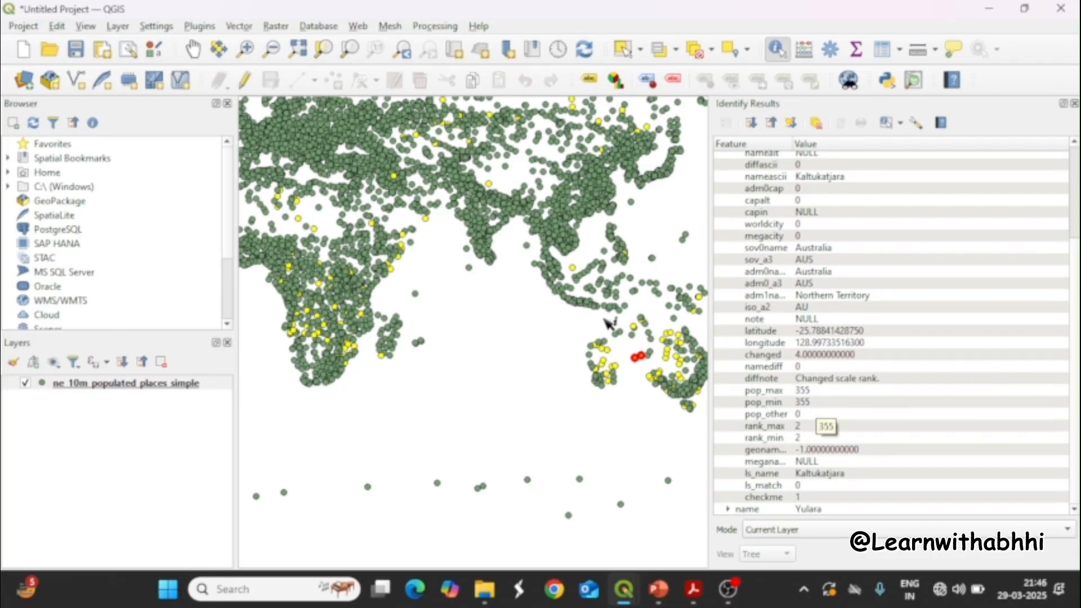
# Identify the points in southeastern Australia and in southern India, and compare their pop_min values with the selection range.
pyautogui.click(688, 395)
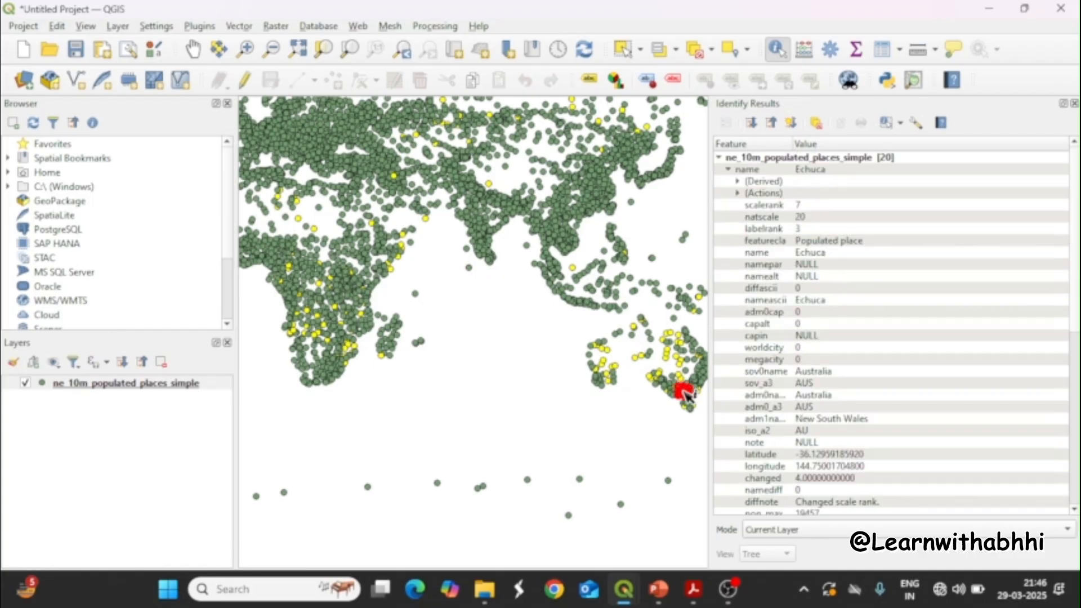
pyautogui.scroll(-10, 861, 429)
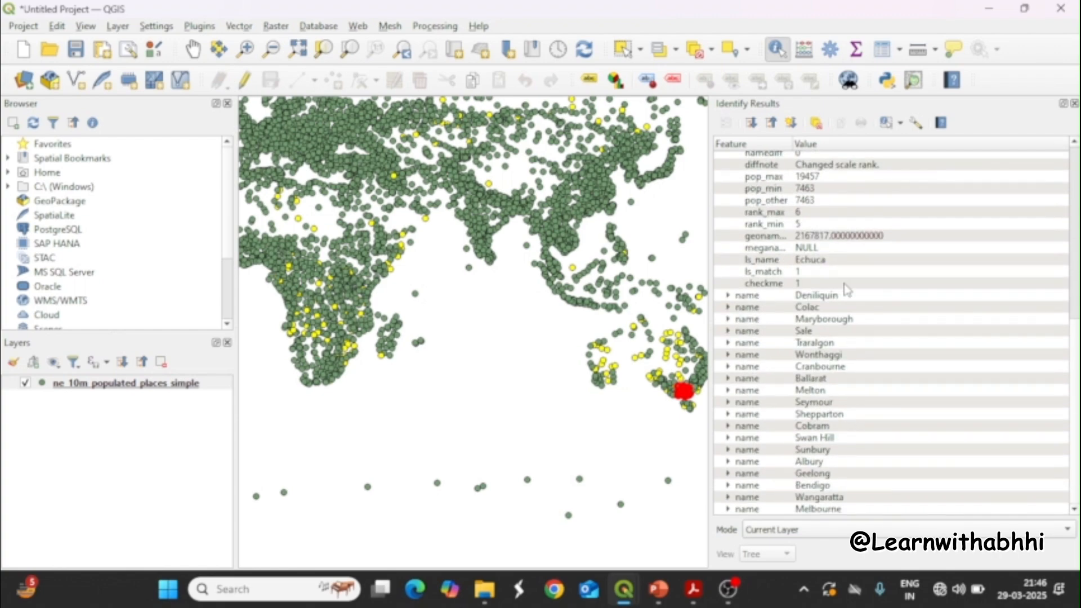
pyautogui.scroll(1, 847, 290)
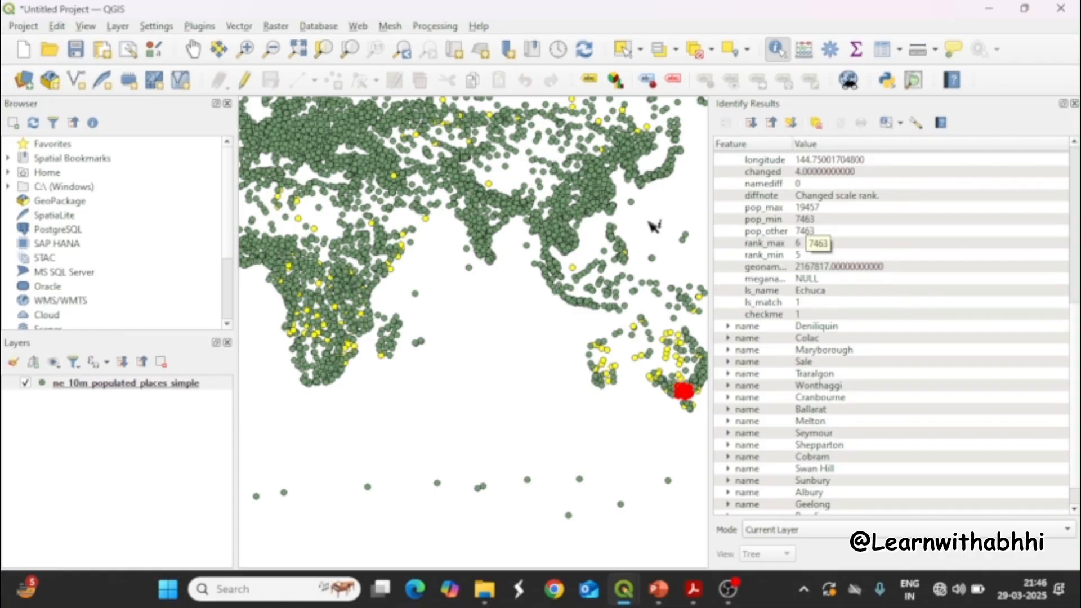
pyautogui.click(485, 231)
pyautogui.scroll(-5, 846, 348)
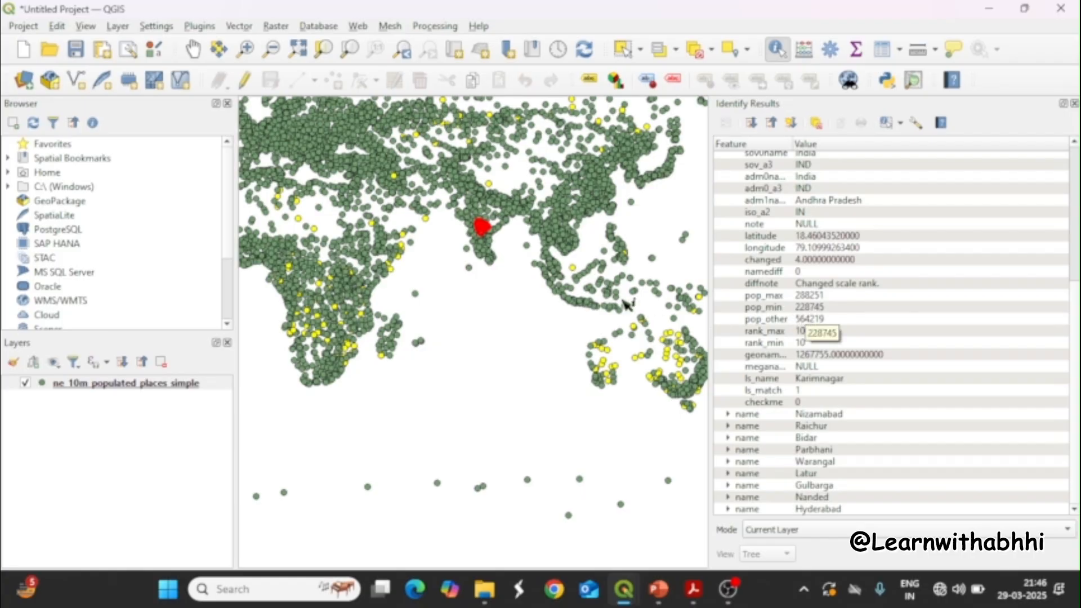
# Identify the cluster of points in Central Africa and examine the first place's population fields.
pyautogui.click(307, 271)
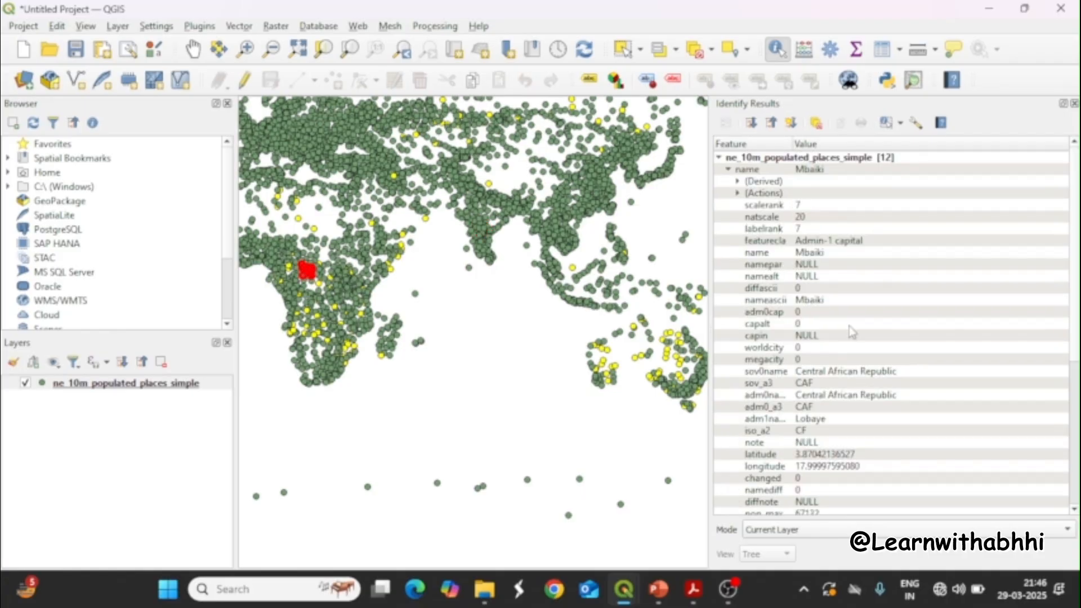
pyautogui.scroll(-3, 850, 331)
pyautogui.scroll(-3, 851, 331)
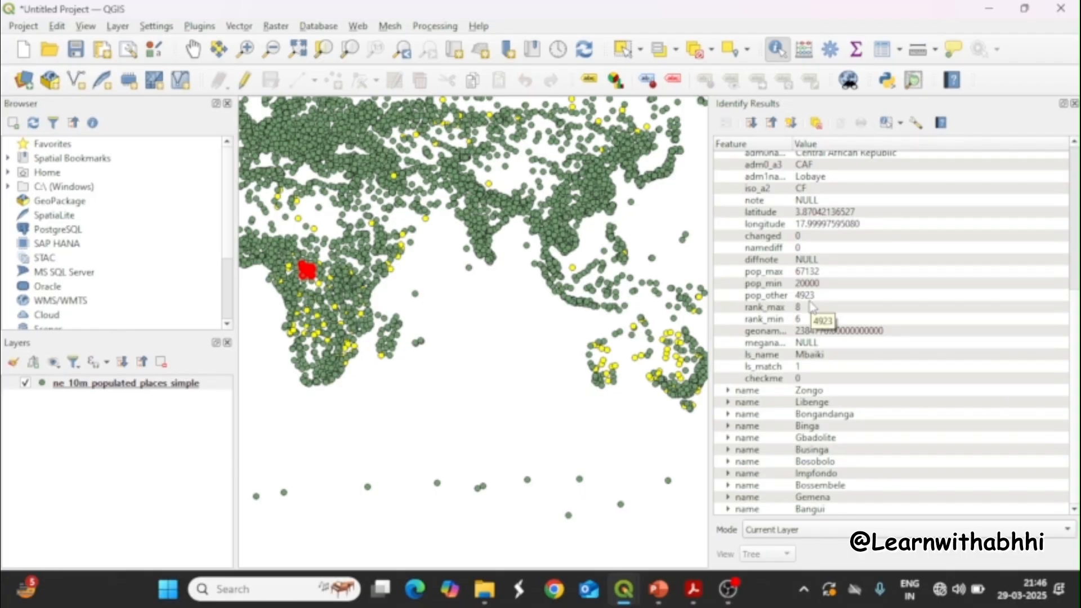
# Identify the highlighted point on the Mozambique coast and check its population fields, including pop_min.
pyautogui.scroll(2, 340, 340)
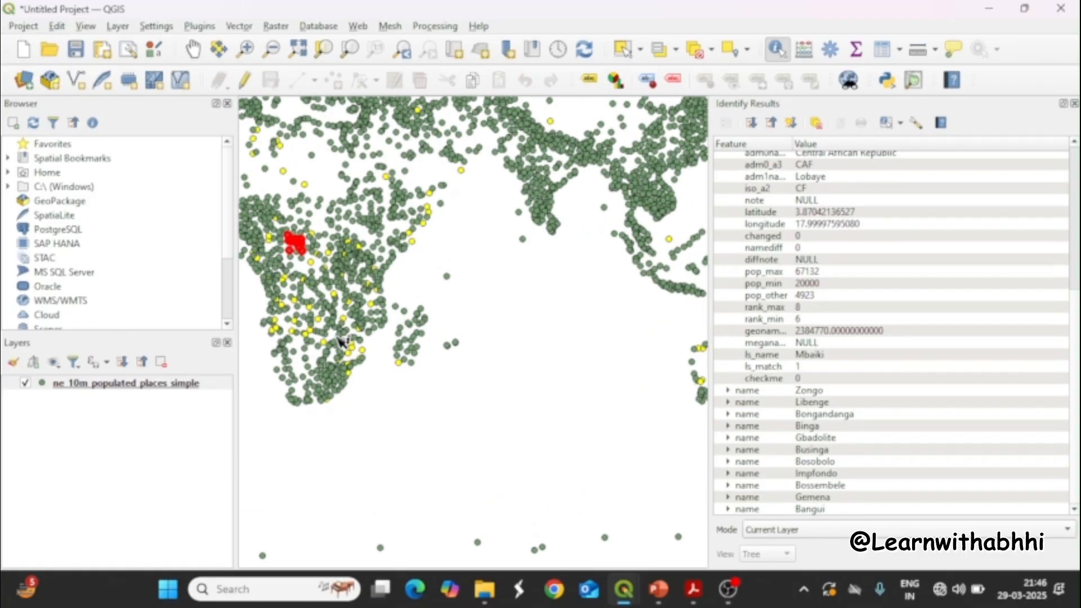
pyautogui.click(369, 357)
pyautogui.scroll(-3, 868, 329)
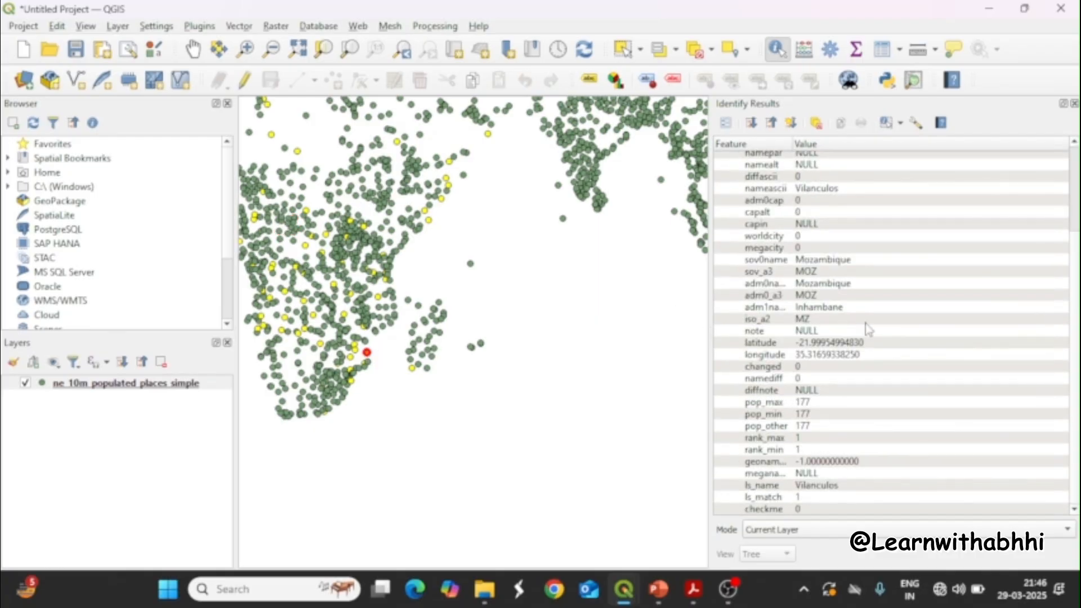